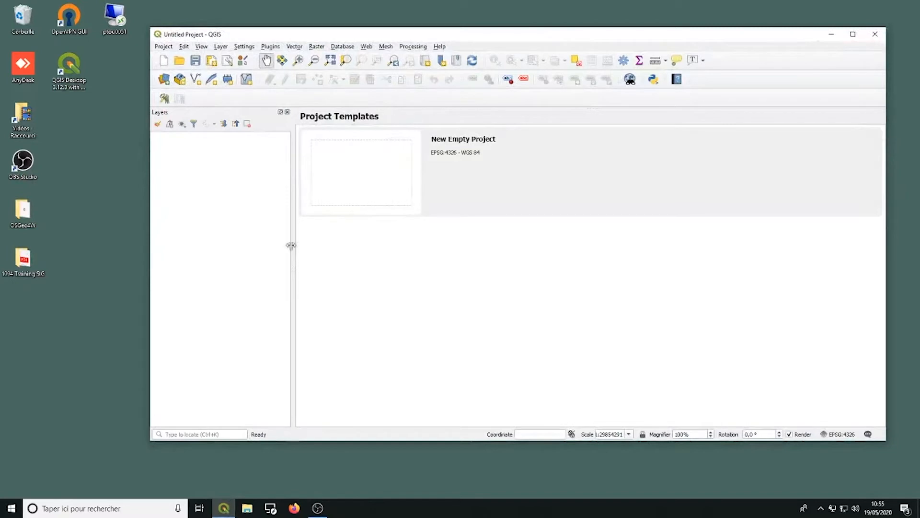
- Create a new empty project and install the OpenLayers Plugin from the plugins that are not yet installed
{"action": "double_click", "coordinate": [355, 171]}
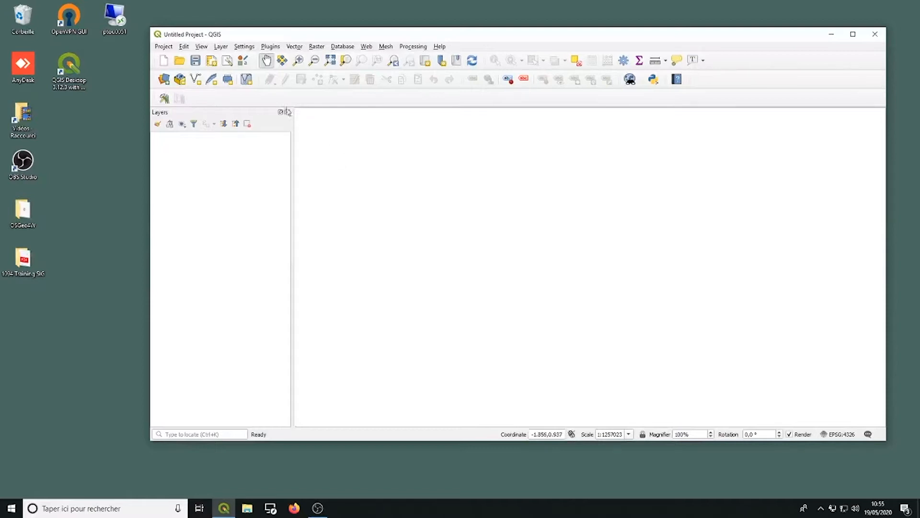
{"action": "left_click", "coordinate": [271, 47]}
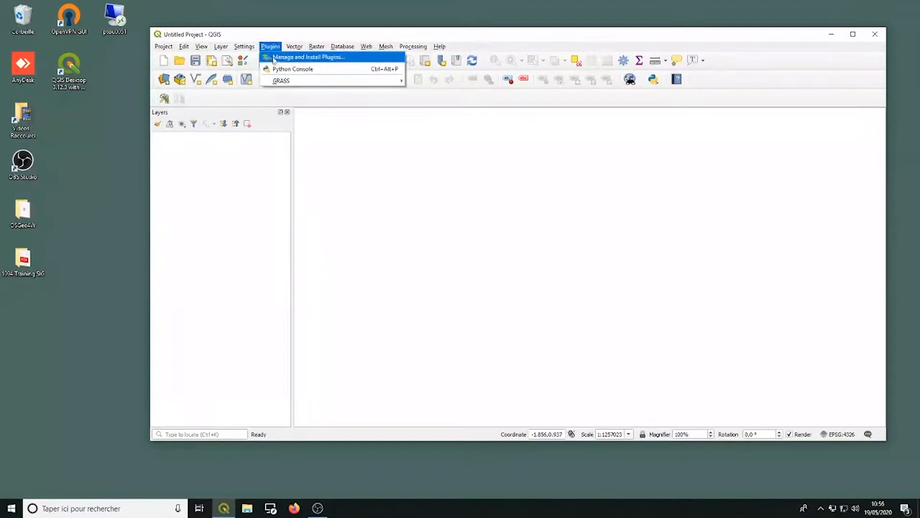
{"action": "left_click", "coordinate": [304, 58]}
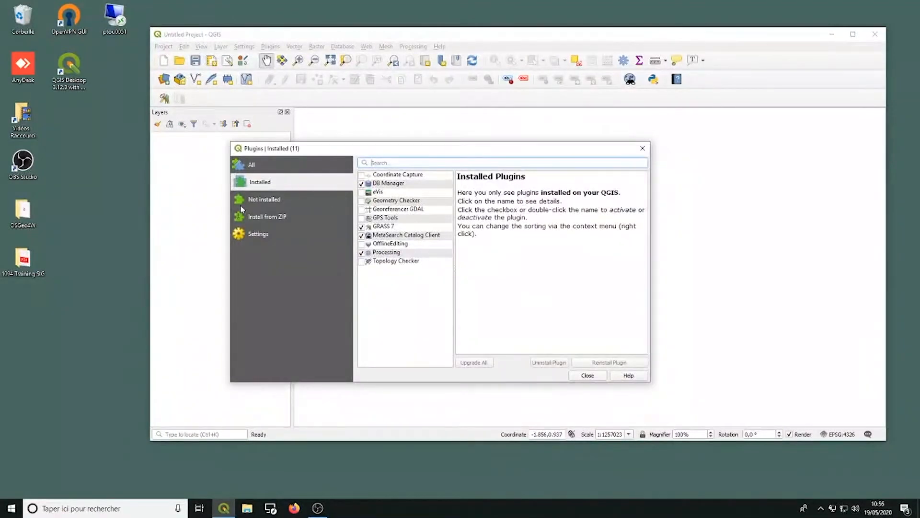
{"action": "left_click", "coordinate": [268, 202]}
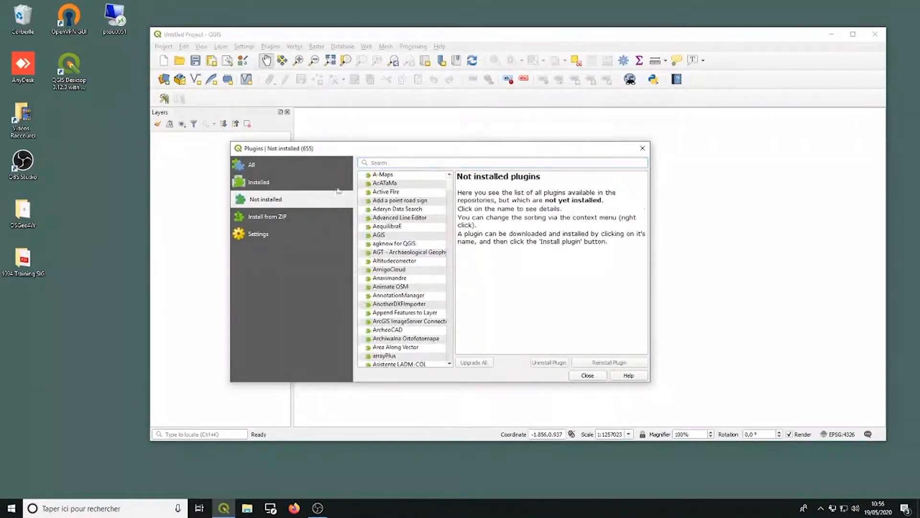
{"action": "type", "text": "open"}
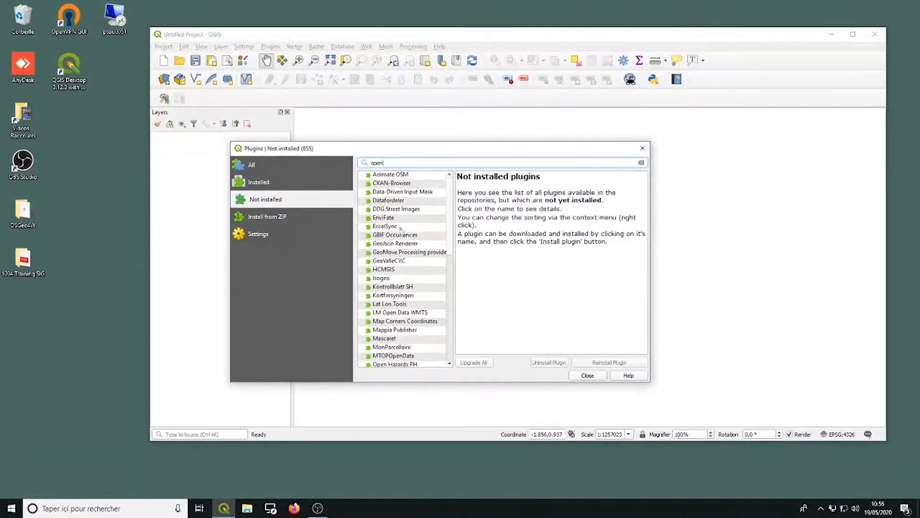
{"action": "type", "text": "l"}
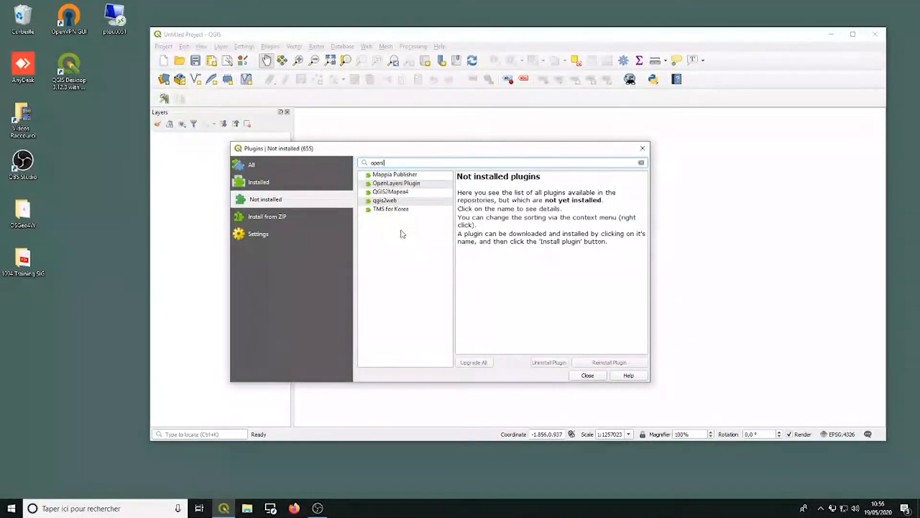
{"action": "left_click", "coordinate": [396, 184]}
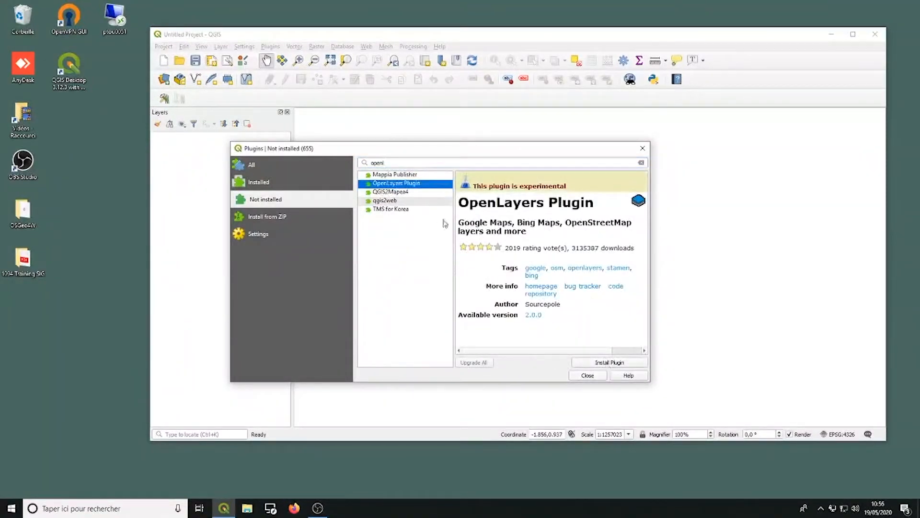
{"action": "left_click", "coordinate": [610, 364]}
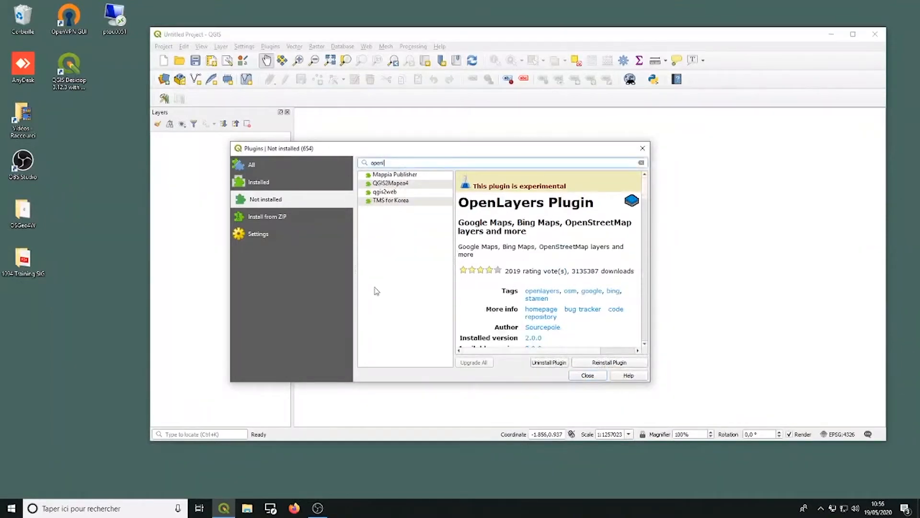
- Search the available plugins for "timem", install TimeManager, and close the plugin manager and the Time Manager panel
{"action": "key", "text": "BackSpace"}
{"action": "key", "text": "BackSpace"}
{"action": "key", "text": "BackSpace"}
{"action": "key", "text": "BackSpace"}
{"action": "key", "text": "BackSpace"}
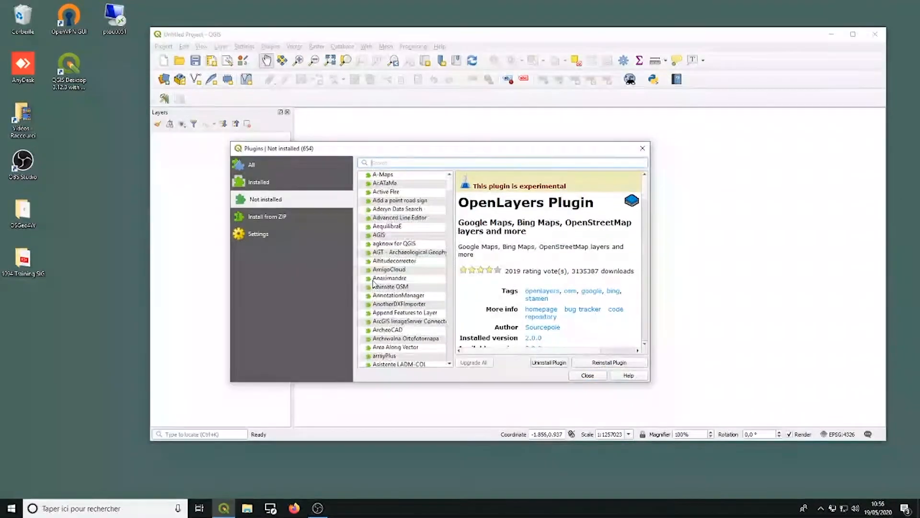
{"action": "type", "text": "timem"}
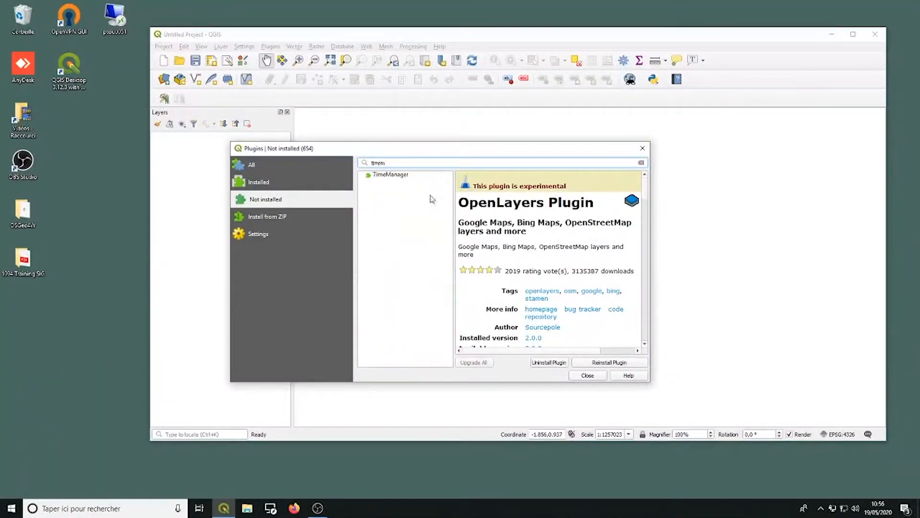
{"action": "left_click", "coordinate": [391, 176]}
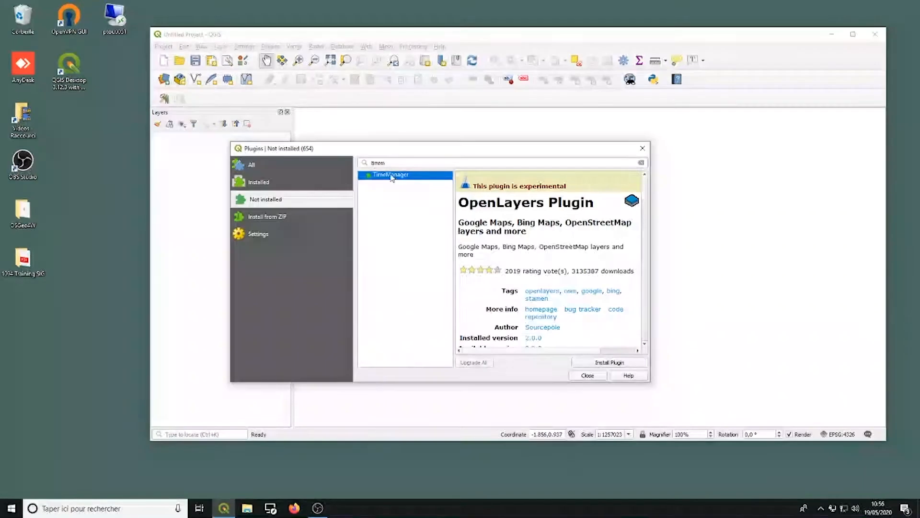
{"action": "left_click", "coordinate": [600, 362]}
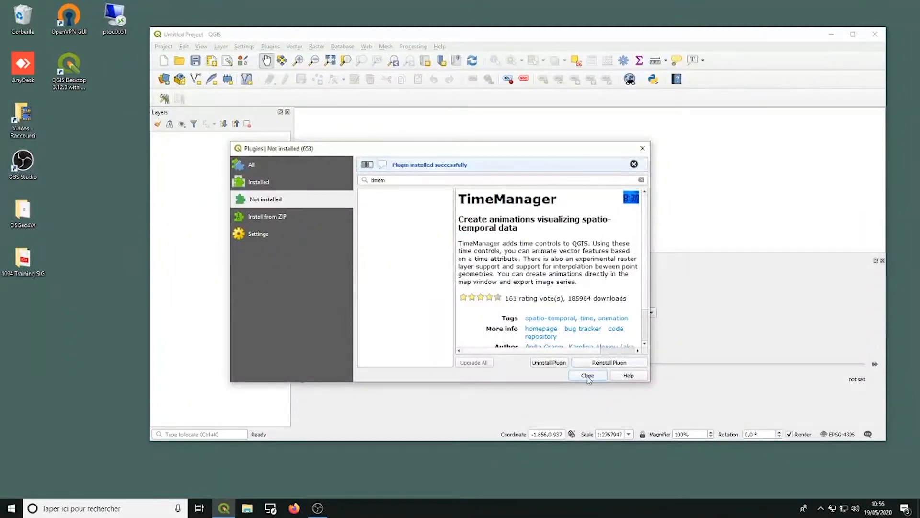
{"action": "left_click", "coordinate": [588, 376]}
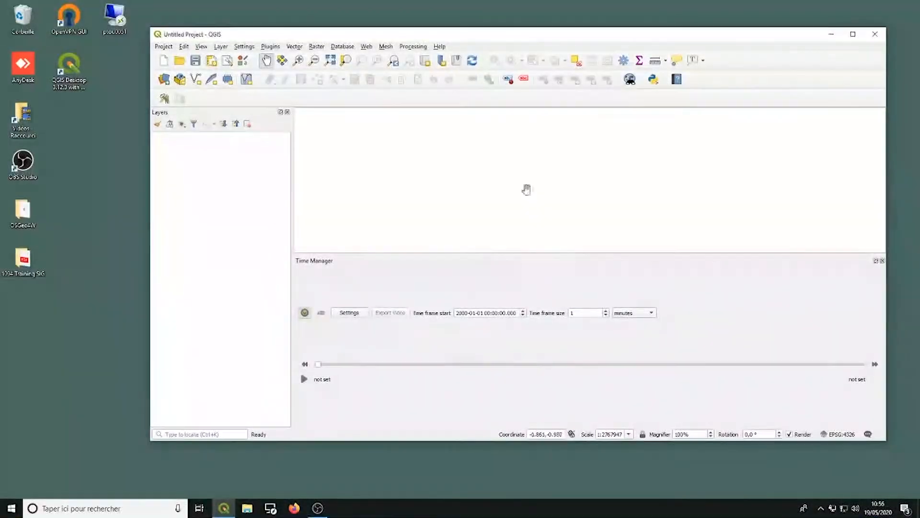
{"action": "left_click", "coordinate": [883, 261]}
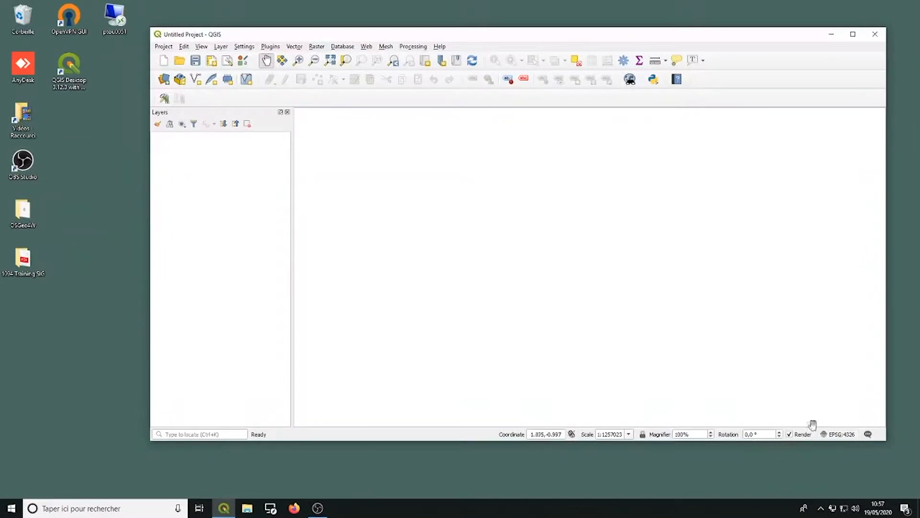
- Try to set the project coordinate reference system to WGS 84 (EPSG:4326)
{"action": "left_click", "coordinate": [840, 434]}
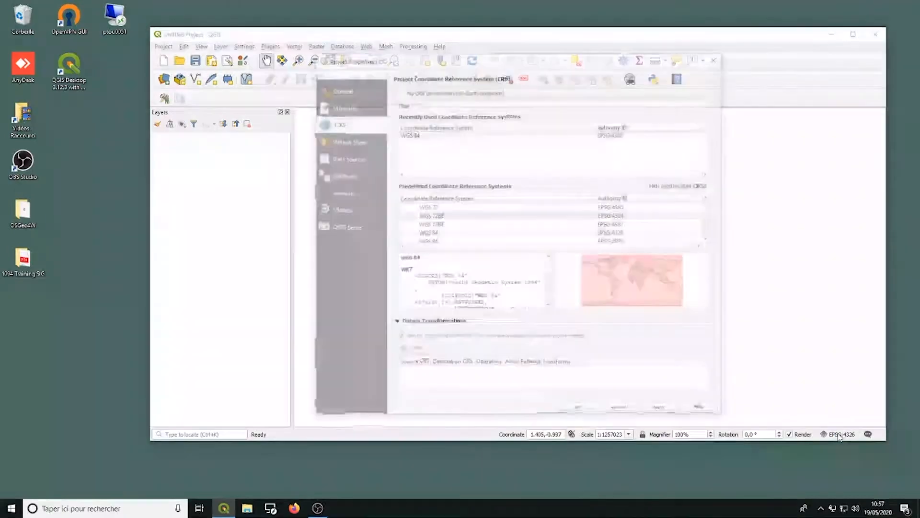
{"action": "left_click", "coordinate": [442, 225]}
{"action": "scroll", "coordinate": [441, 225], "scroll_direction": "up", "scroll_amount": 5}
{"action": "scroll", "coordinate": [440, 227], "scroll_direction": "down", "scroll_amount": 10}
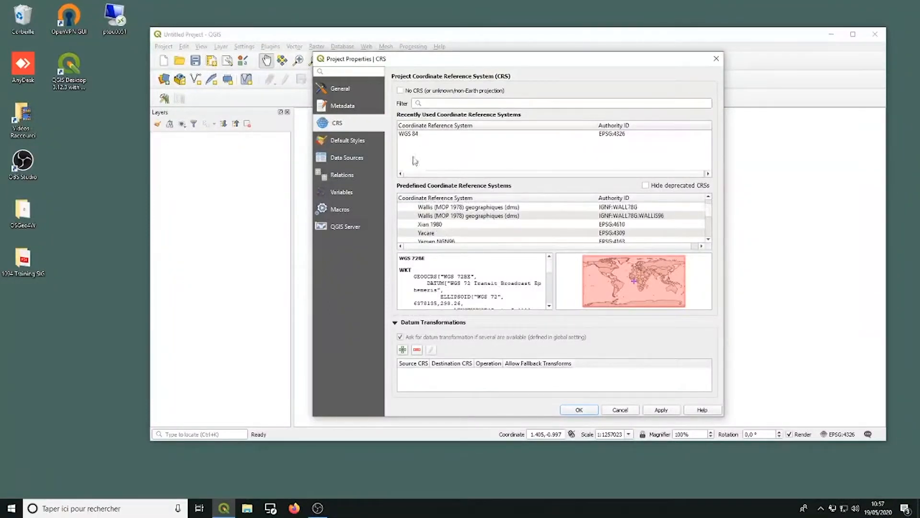
{"action": "left_click", "coordinate": [411, 134]}
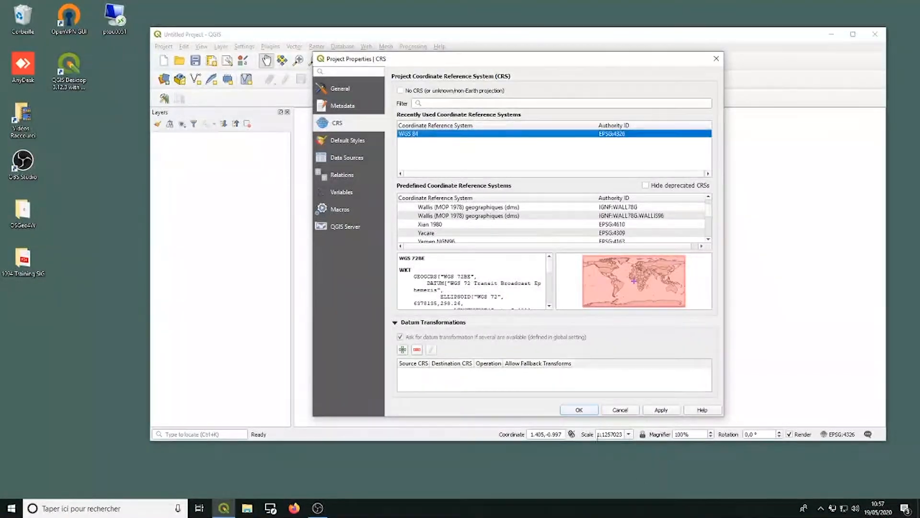
{"action": "left_click", "coordinate": [579, 410]}
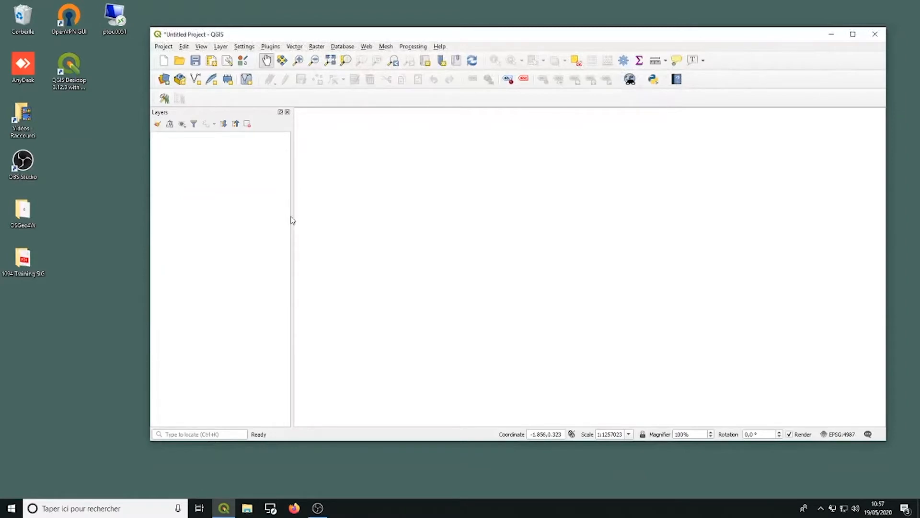
- Add the OpenStreetMap base map through the OpenLayers plugin
{"action": "left_click", "coordinate": [366, 47]}
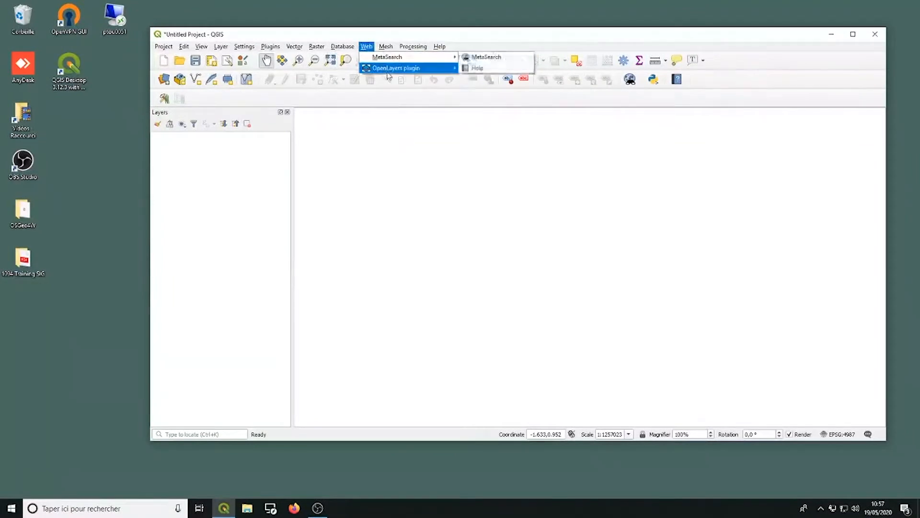
{"action": "mouse_move", "coordinate": [394, 68]}
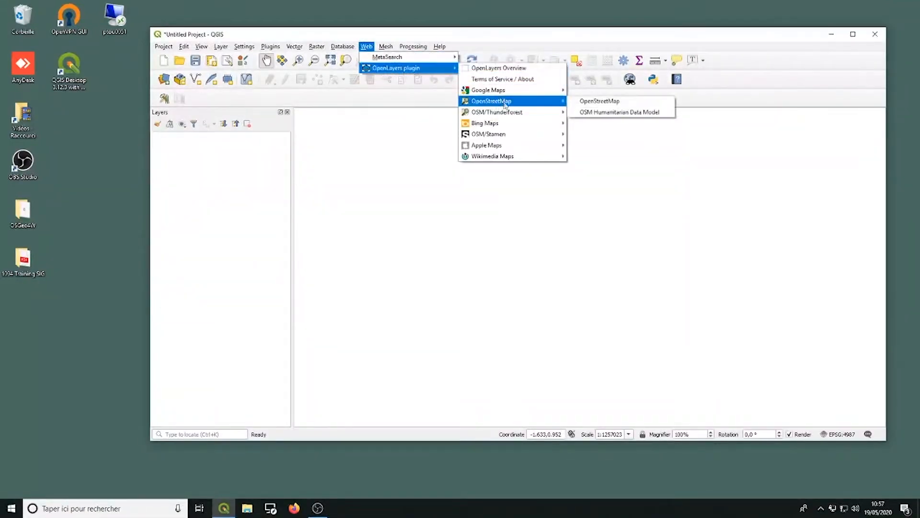
{"action": "mouse_move", "coordinate": [561, 105]}
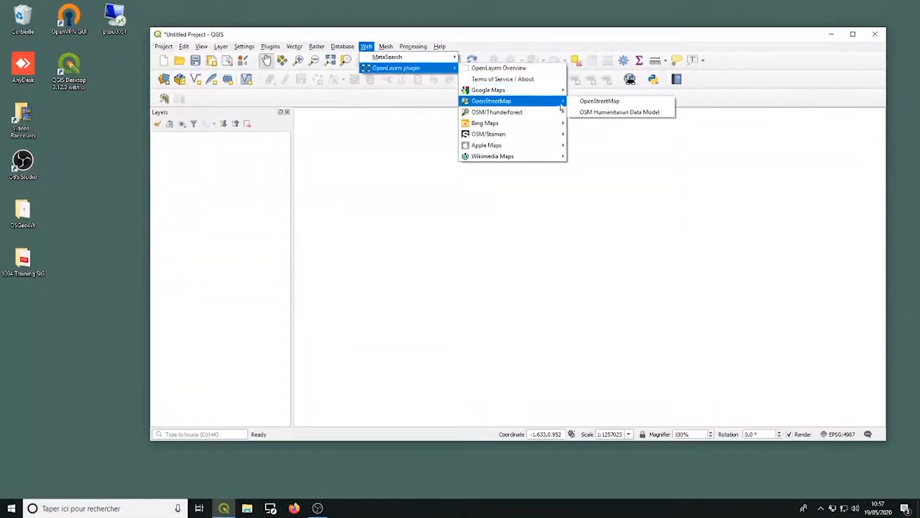
{"action": "left_click", "coordinate": [593, 102]}
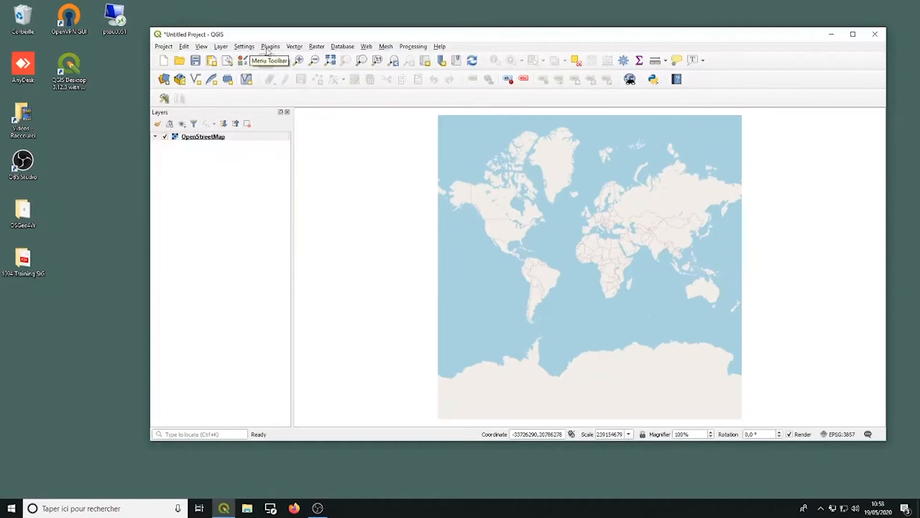
- Open the WMS/WMTS data source and examine the URL of the Mapserver demo connection
{"action": "left_click", "coordinate": [222, 48]}
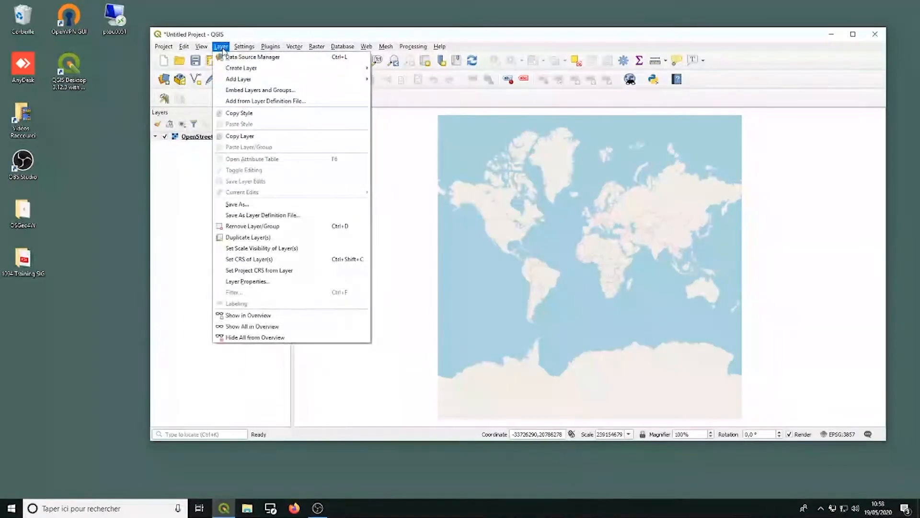
{"action": "mouse_move", "coordinate": [254, 80]}
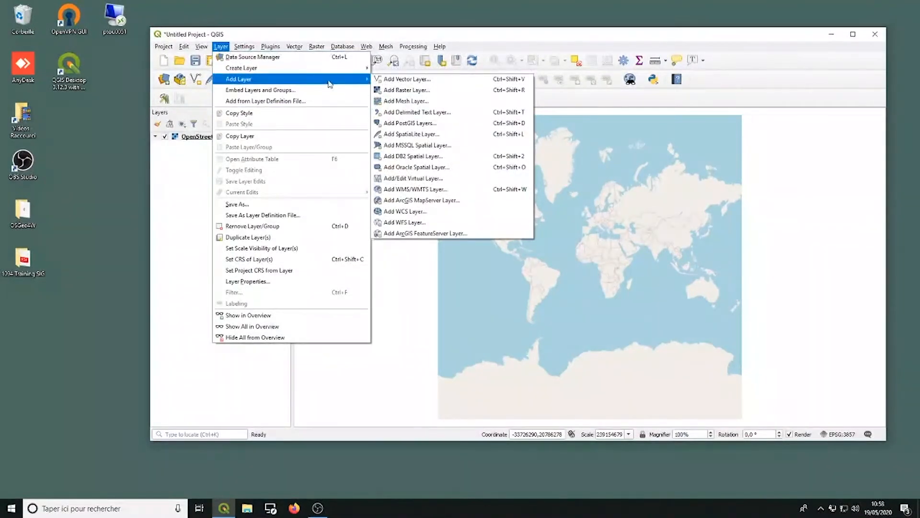
{"action": "left_click", "coordinate": [413, 190]}
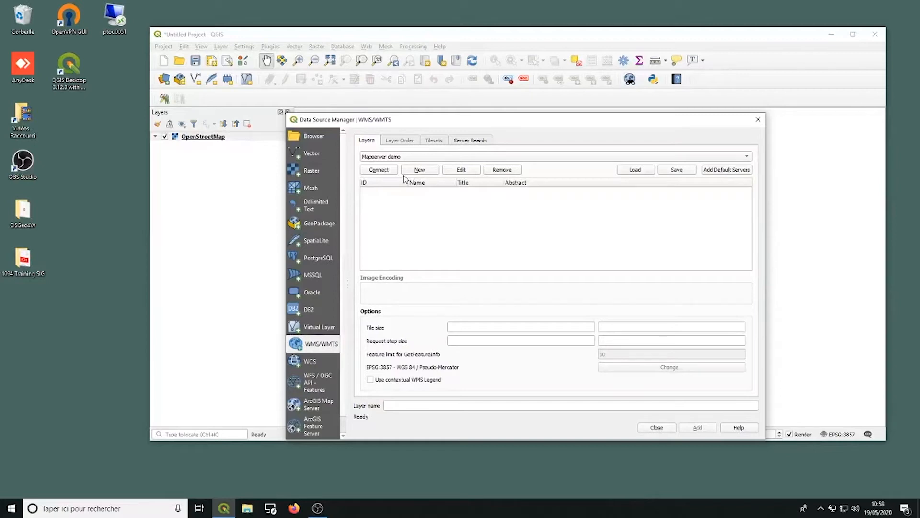
{"action": "left_click", "coordinate": [464, 172]}
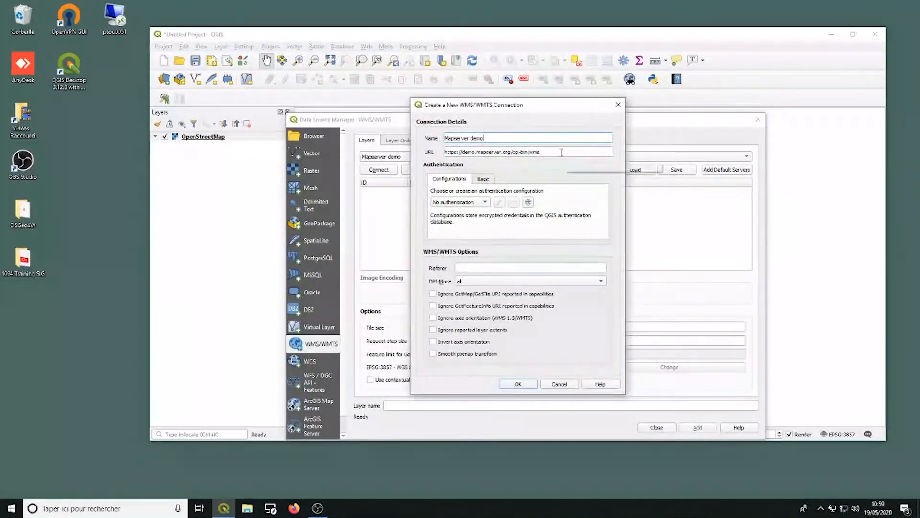
{"action": "left_click_drag", "start_coordinate": [540, 152], "coordinate": [450, 152]}
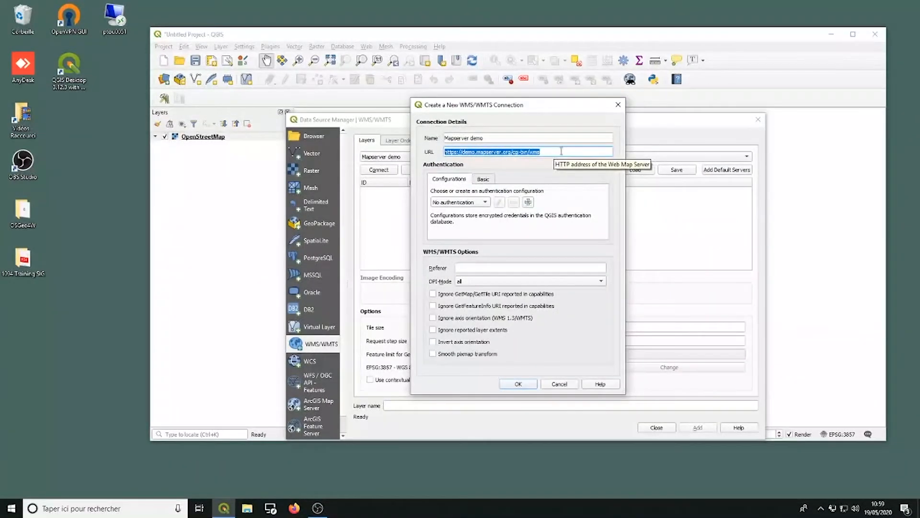
{"action": "left_click", "coordinate": [518, 383]}
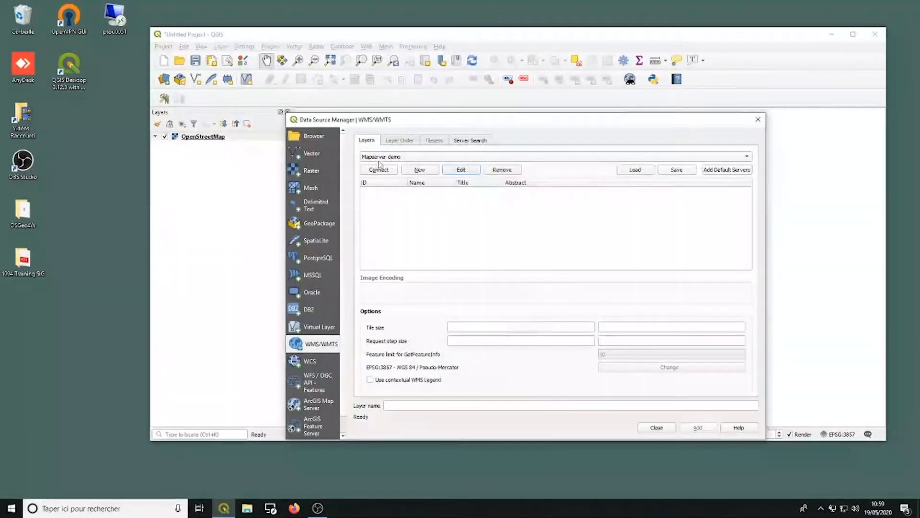
- Connect to the Mapserver demo server and add the default layer under country_bounds to the map
{"action": "left_click", "coordinate": [417, 157]}
{"action": "left_click", "coordinate": [414, 157]}
{"action": "left_click", "coordinate": [381, 169]}
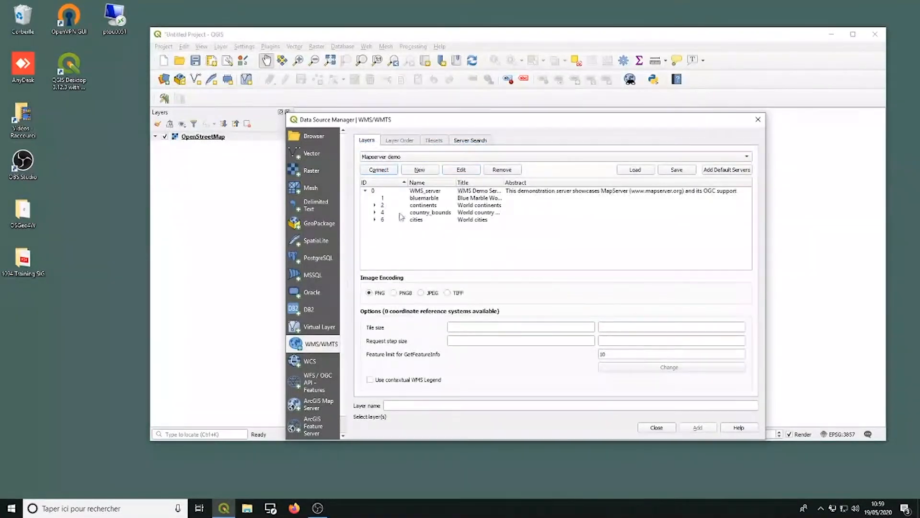
{"action": "left_click", "coordinate": [375, 212]}
{"action": "left_click", "coordinate": [471, 221]}
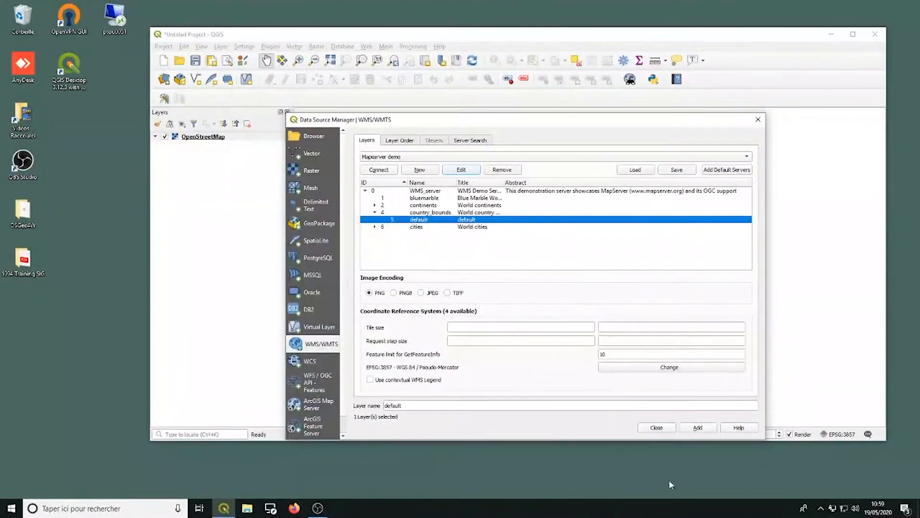
{"action": "left_click", "coordinate": [699, 428]}
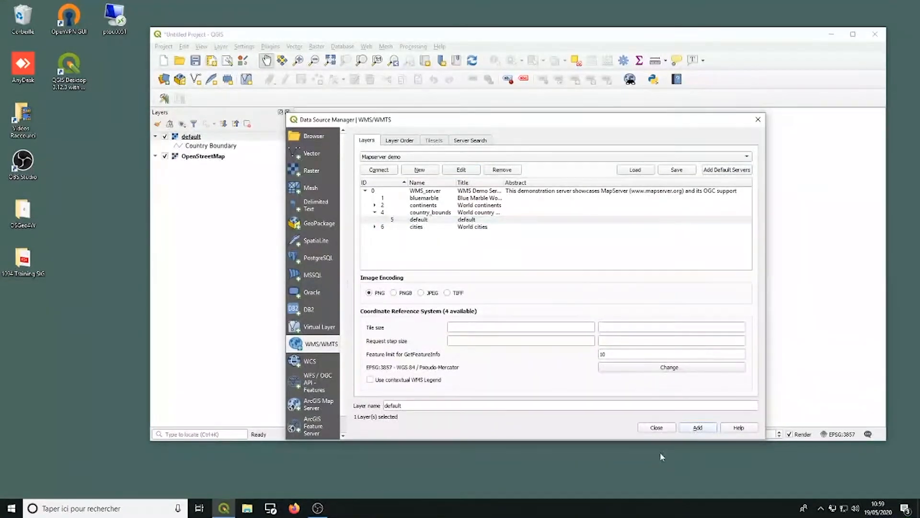
{"action": "left_click", "coordinate": [656, 427]}
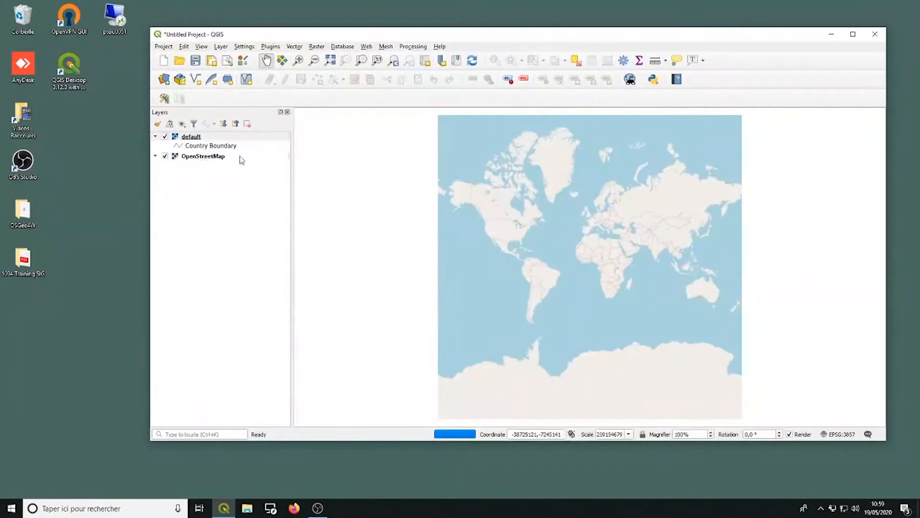
- Hide the OpenStreetMap layer to inspect the country boundary layer on its own, and show it again
{"action": "left_click", "coordinate": [165, 157]}
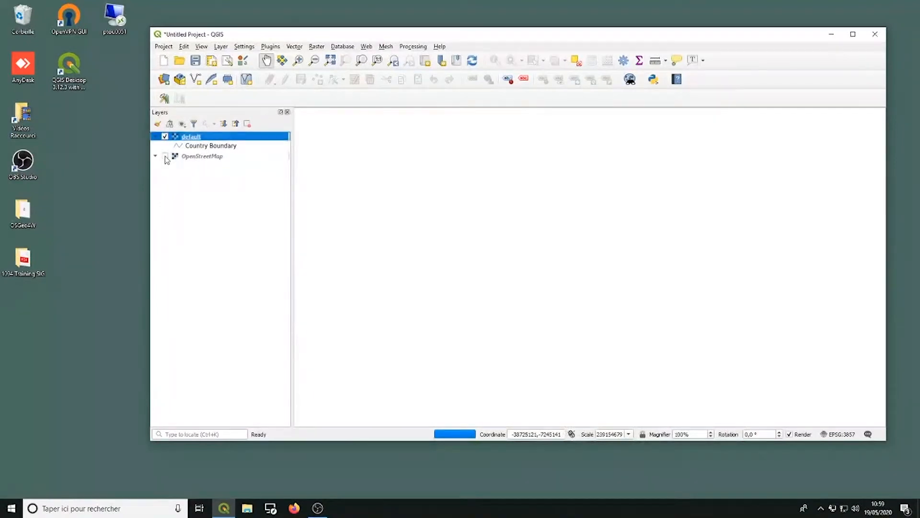
{"action": "left_click", "coordinate": [165, 157]}
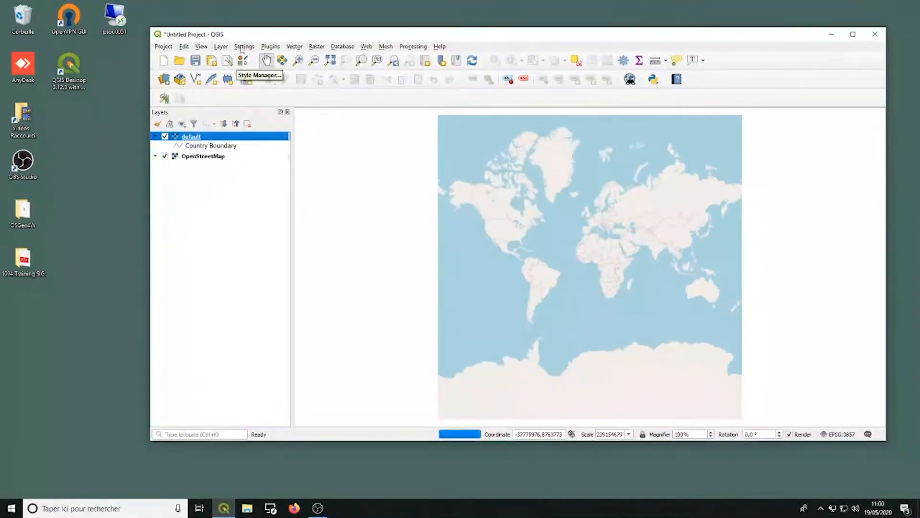
- Choose dataset-reanalysis-scobi-monthlymeans_1588856617133.nc from the model folder of 1094 Training SIG as the source for a new raster layer
{"action": "left_click", "coordinate": [221, 46]}
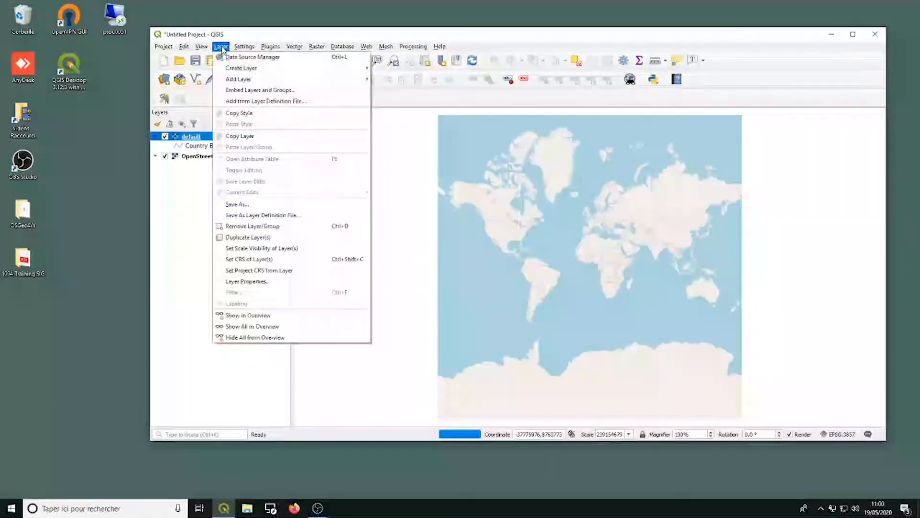
{"action": "mouse_move", "coordinate": [239, 81]}
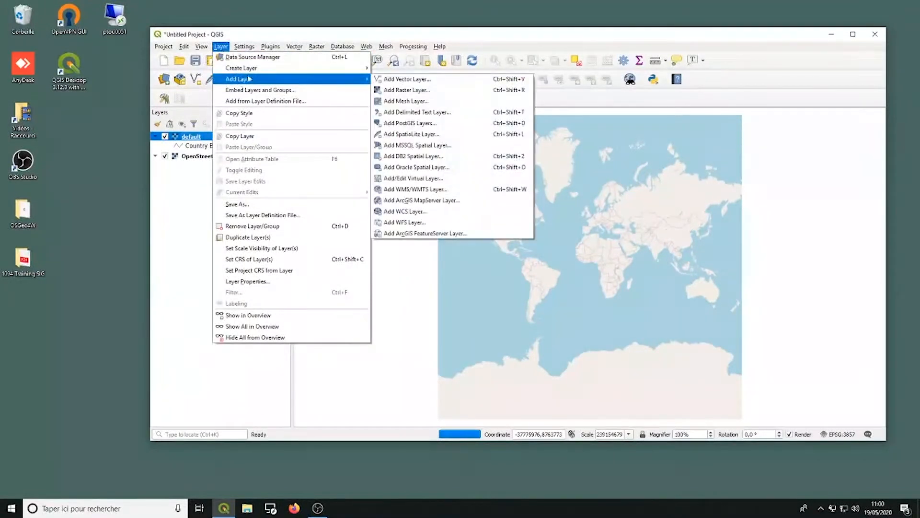
{"action": "left_click", "coordinate": [399, 93]}
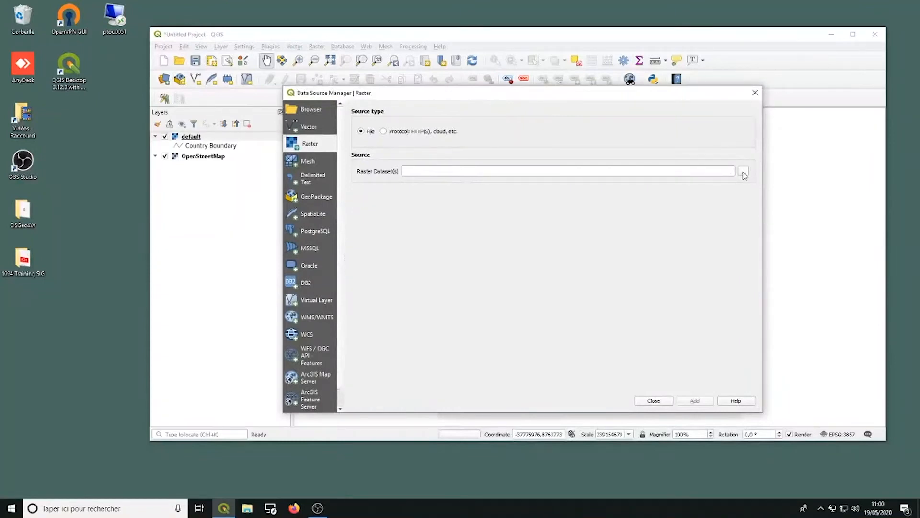
{"action": "left_click", "coordinate": [744, 174]}
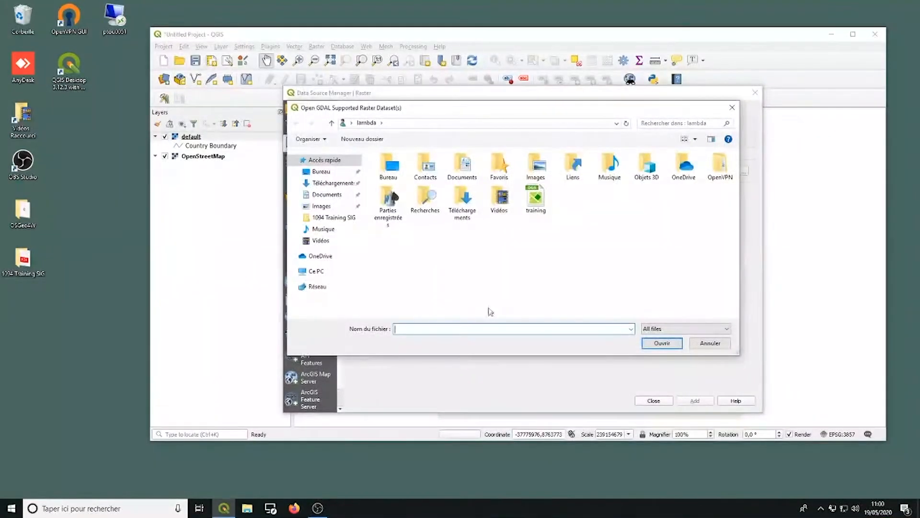
{"action": "left_click", "coordinate": [325, 219]}
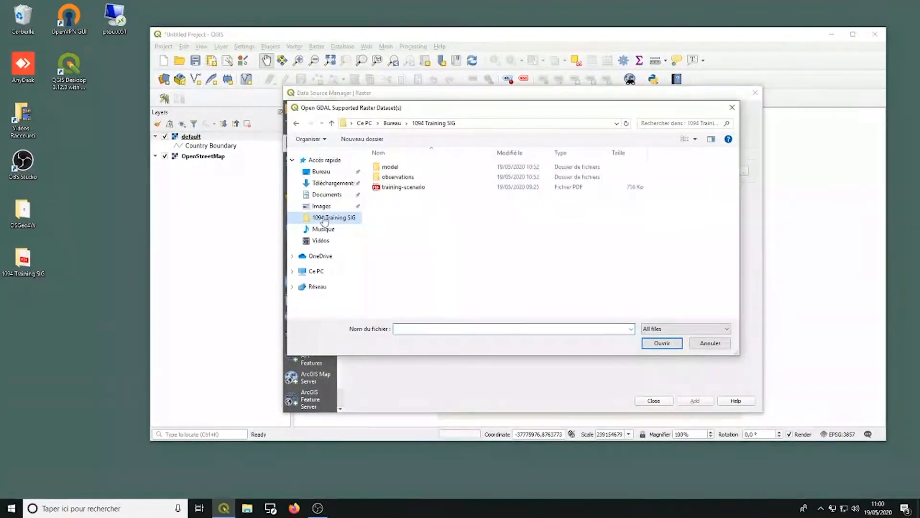
{"action": "double_click", "coordinate": [391, 168]}
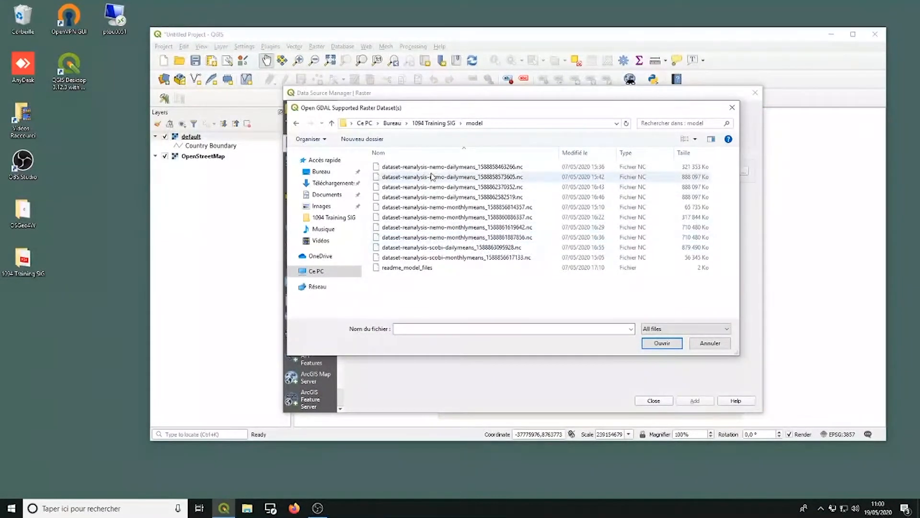
{"action": "double_click", "coordinate": [435, 259]}
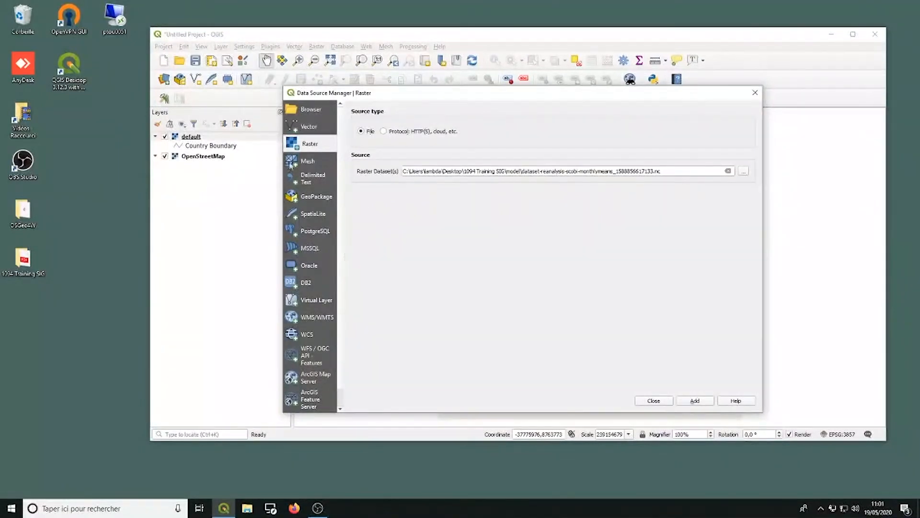
- Add the chl, no3, o2 and po4 layers of the NetCDF dataset to the project and close the data source manager
{"action": "left_click", "coordinate": [696, 401]}
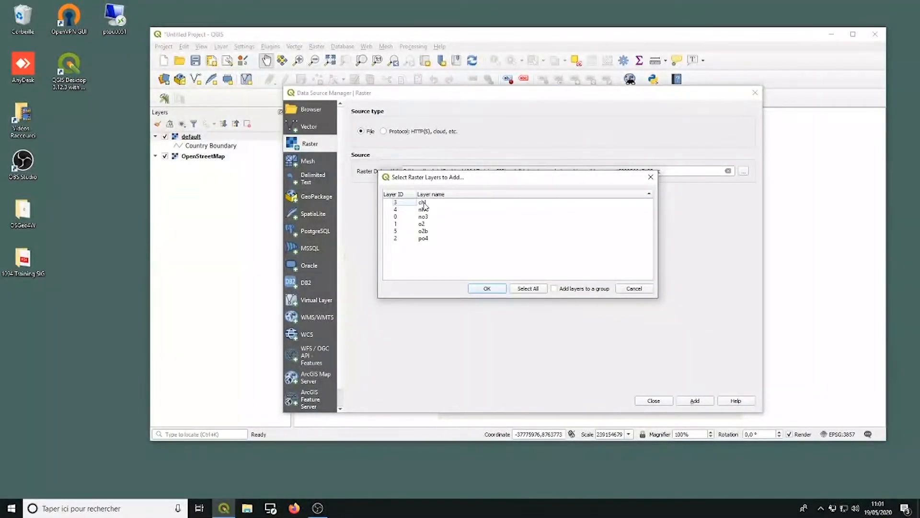
{"action": "left_click", "coordinate": [424, 204]}
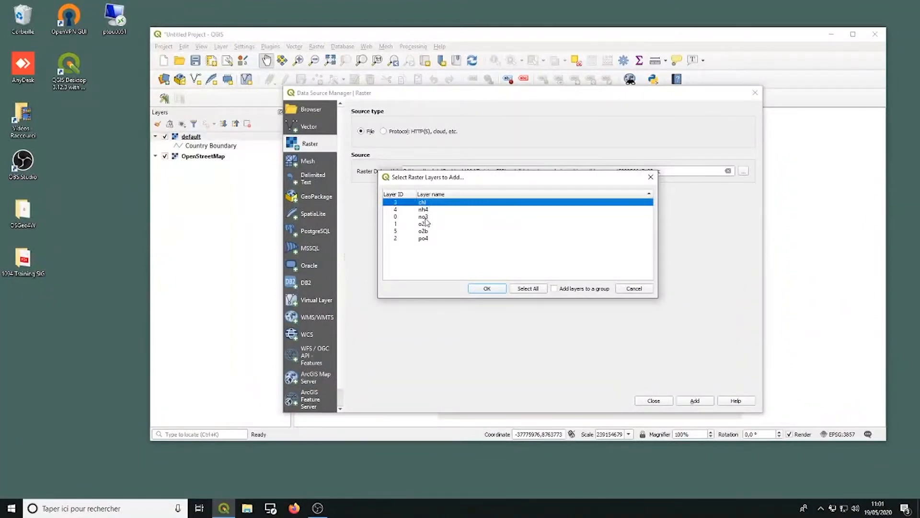
{"action": "left_click", "coordinate": [424, 217], "text": "ctrl"}
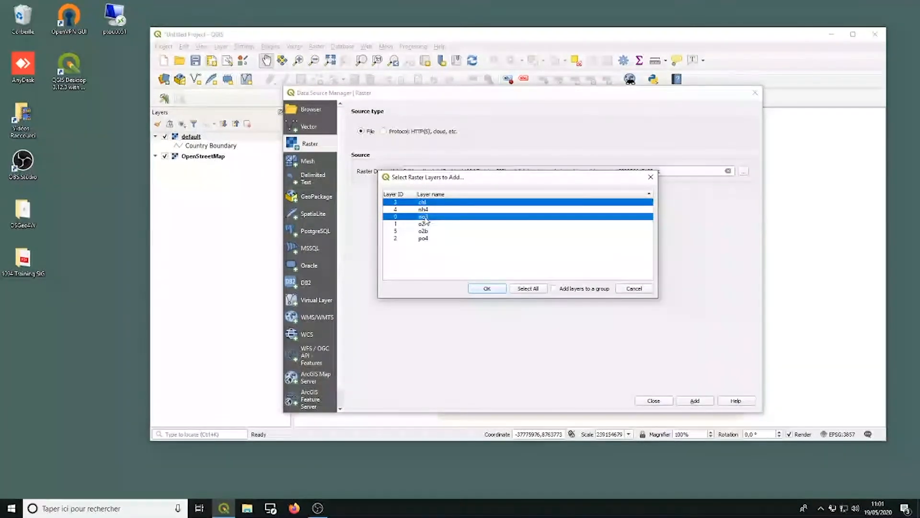
{"action": "left_click", "coordinate": [425, 224], "text": "ctrl"}
{"action": "left_click", "coordinate": [426, 239], "text": "ctrl"}
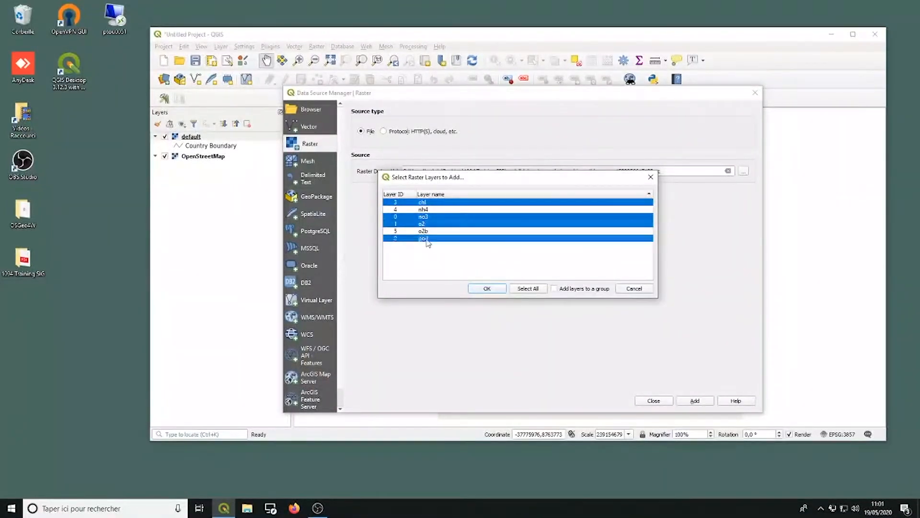
{"action": "left_click", "coordinate": [487, 289]}
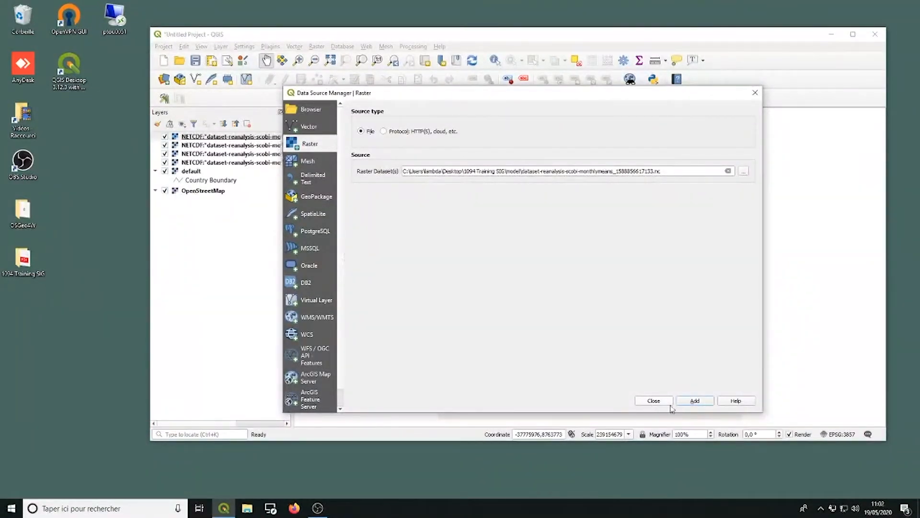
{"action": "left_click", "coordinate": [653, 400]}
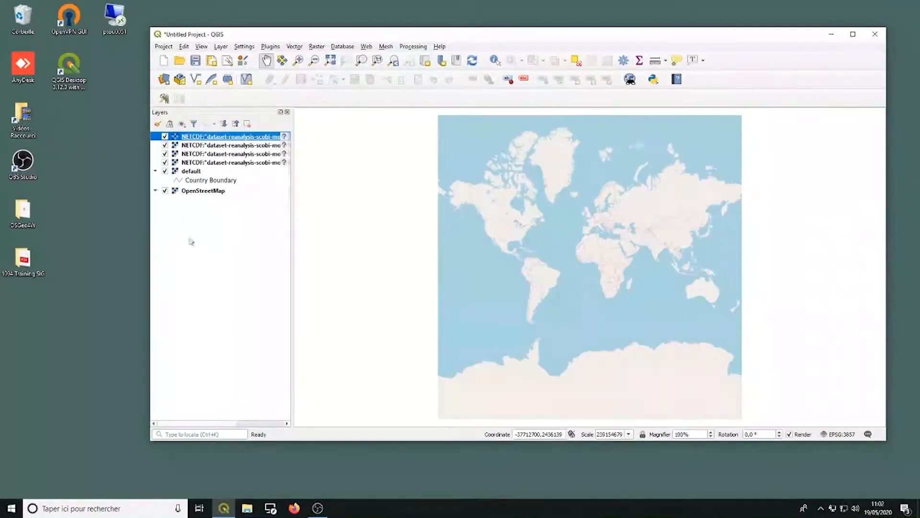
- Widen the layer list slightly and zoom the map to the extent of the po4 NetCDF layer
{"action": "left_click_drag", "start_coordinate": [291, 198], "coordinate": [303, 197]}
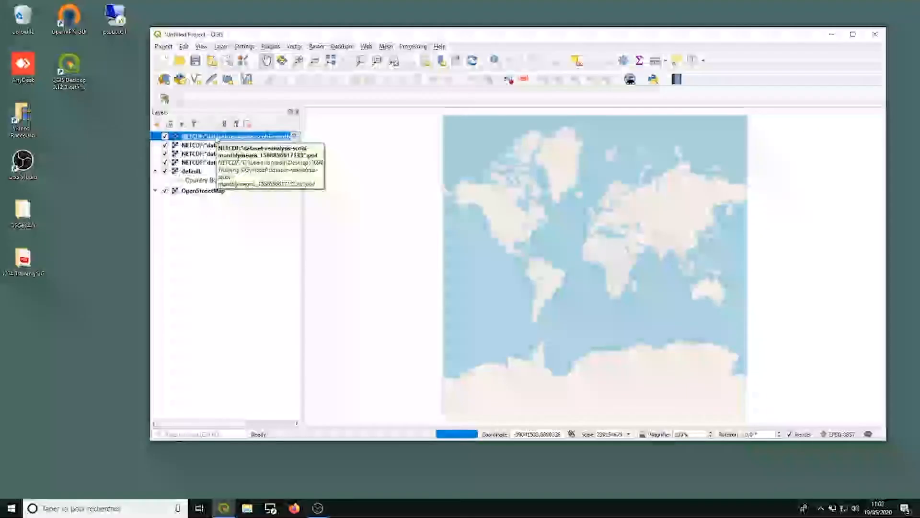
{"action": "right_click", "coordinate": [217, 140]}
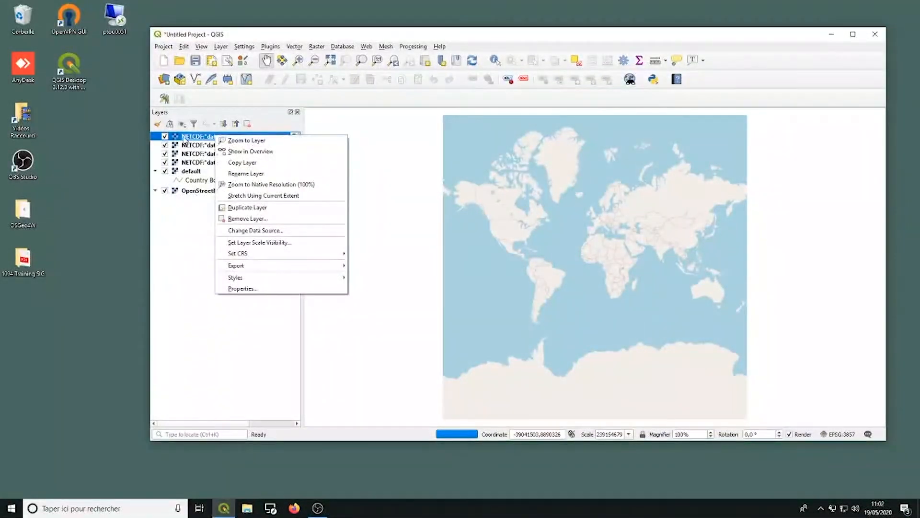
{"action": "left_click", "coordinate": [223, 140]}
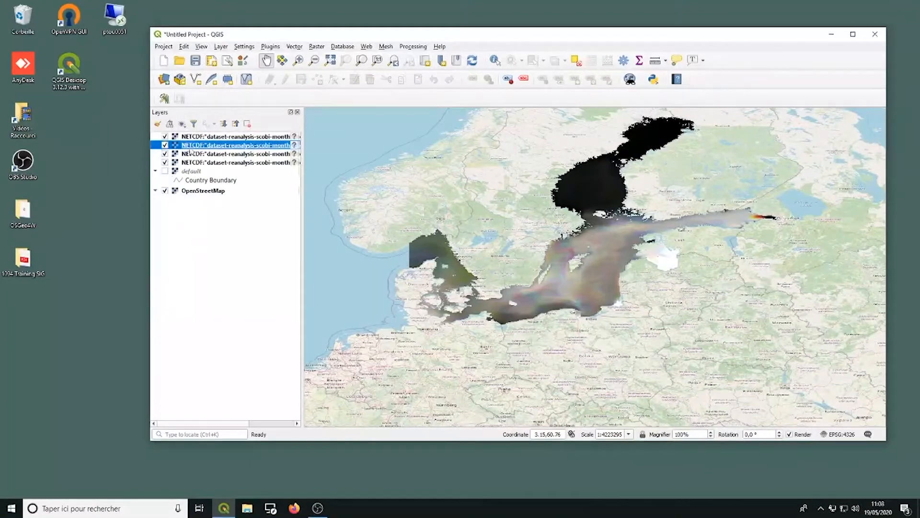
- Hide the four NetCDF layers one by one, then briefly show the po4 layer on its own over the base map
{"action": "left_click", "coordinate": [165, 136]}
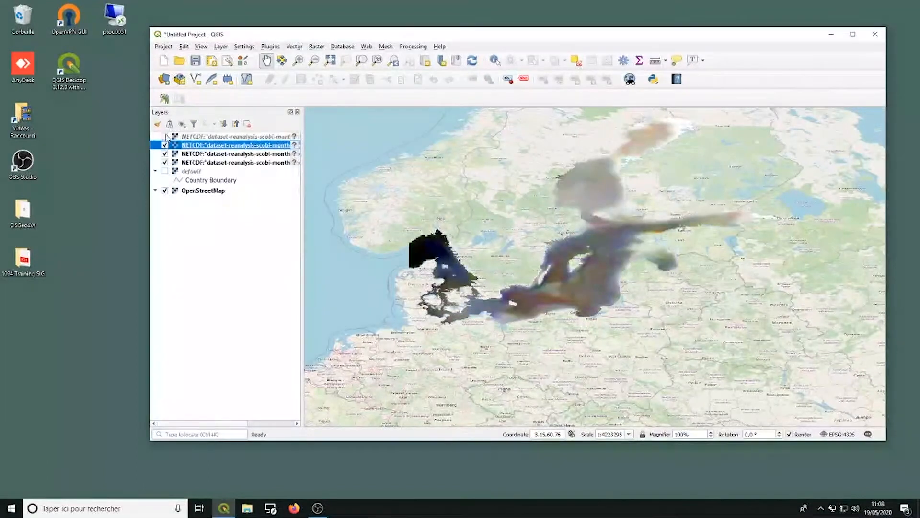
{"action": "left_click", "coordinate": [165, 145]}
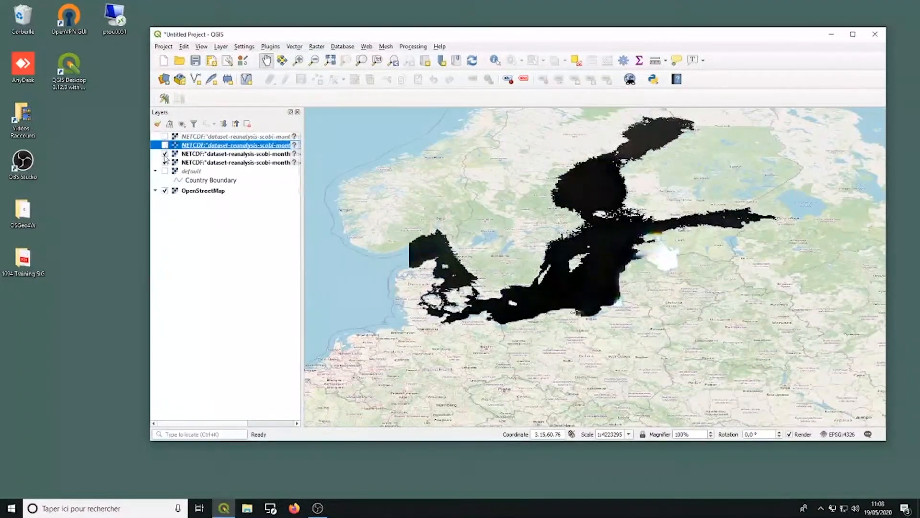
{"action": "left_click", "coordinate": [165, 153]}
{"action": "left_click", "coordinate": [165, 162]}
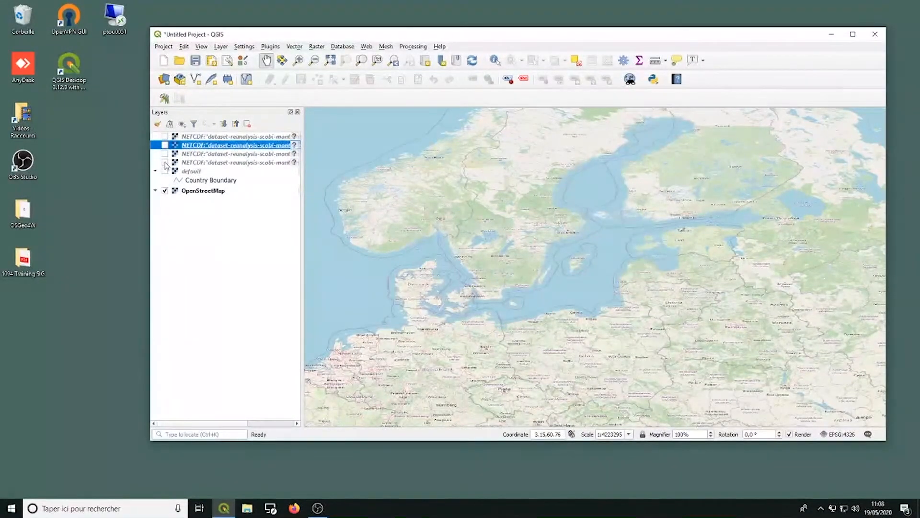
{"action": "left_click", "coordinate": [165, 137]}
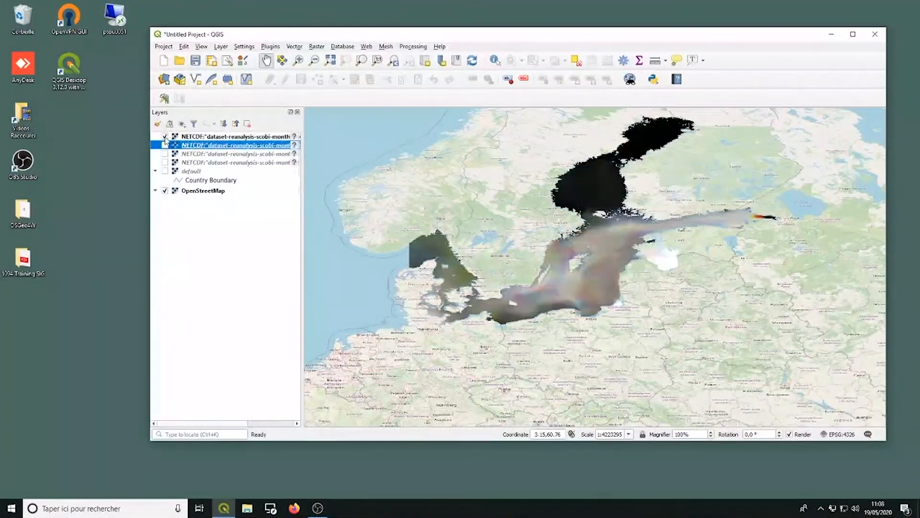
{"action": "left_click", "coordinate": [165, 137]}
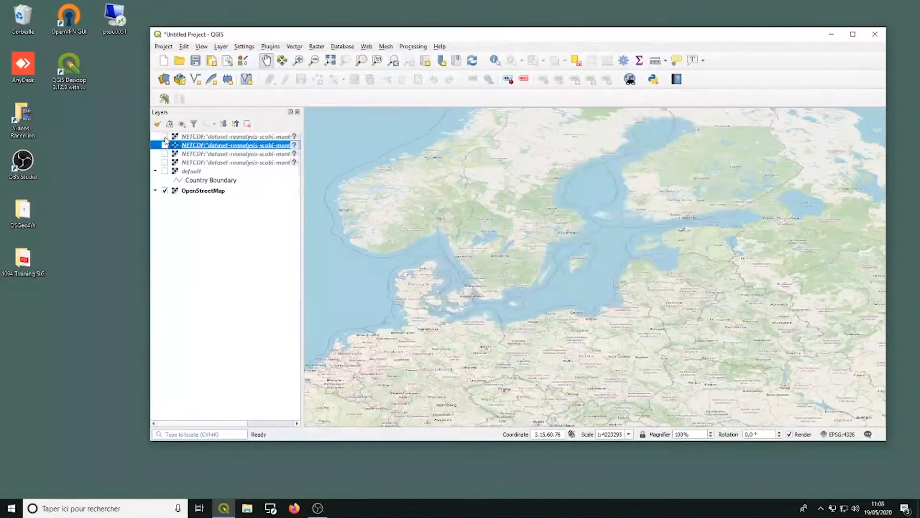
- Hide the OpenStreetMap layer and show the default country boundary layer together with the po4 NetCDF layer
{"action": "left_click", "coordinate": [165, 190]}
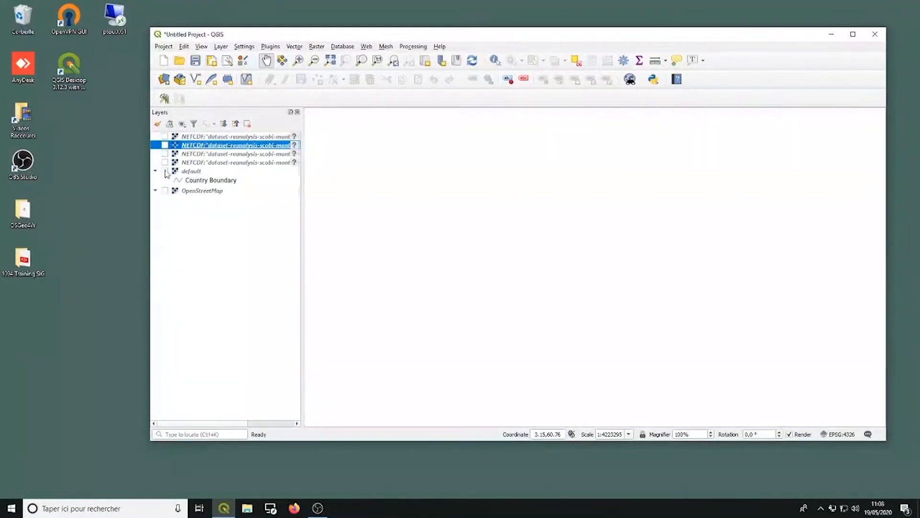
{"action": "left_click", "coordinate": [165, 171]}
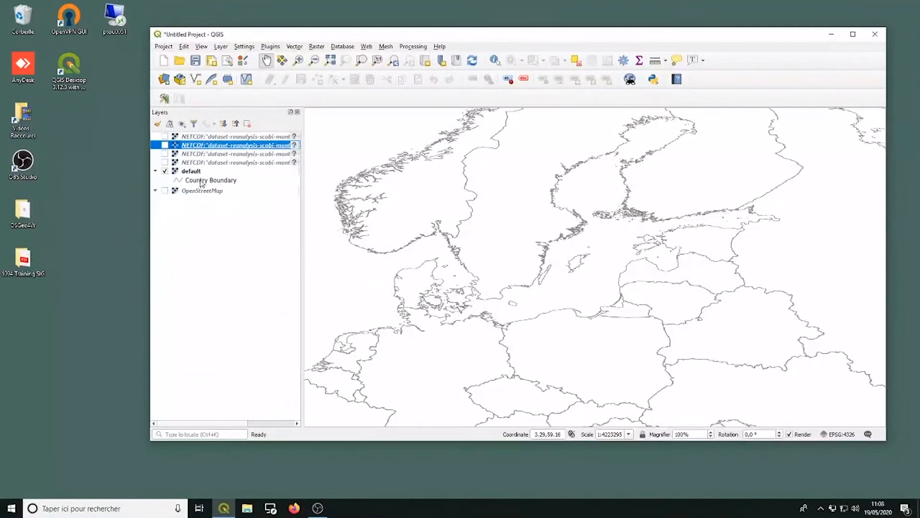
{"action": "left_click", "coordinate": [165, 136]}
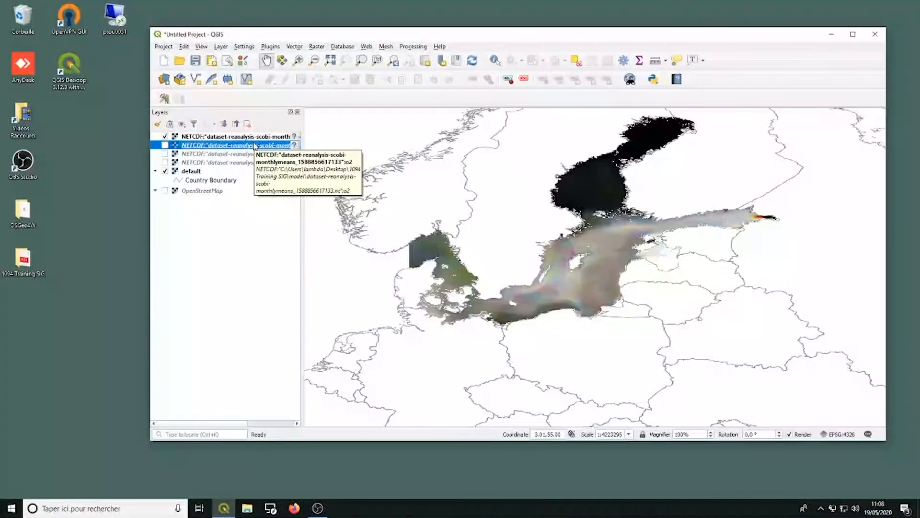
- Choose dataset-oc-bal-chl-multi_cci-l3-chl_1km_daily-rep-v02_1588857349839.nc from the observations folder as the source for a new raster layer
{"action": "left_click", "coordinate": [221, 47]}
{"action": "mouse_move", "coordinate": [238, 82]}
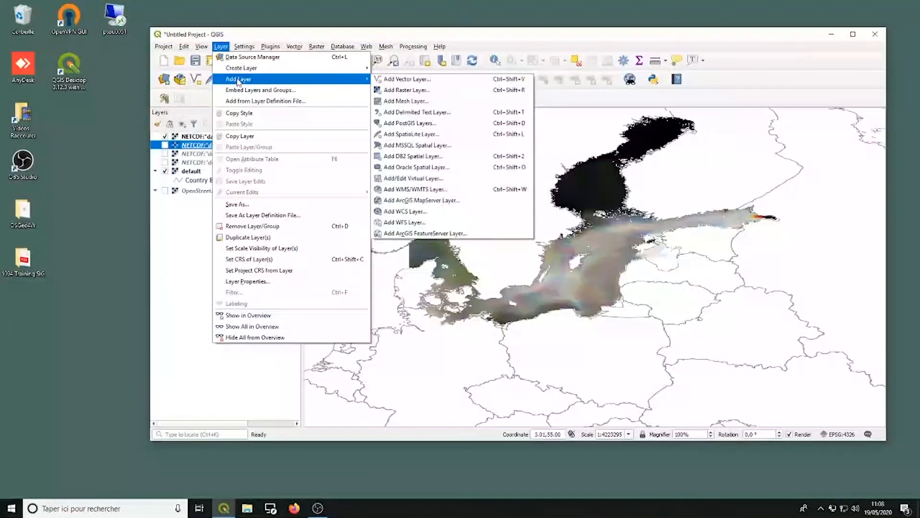
{"action": "left_click", "coordinate": [402, 92]}
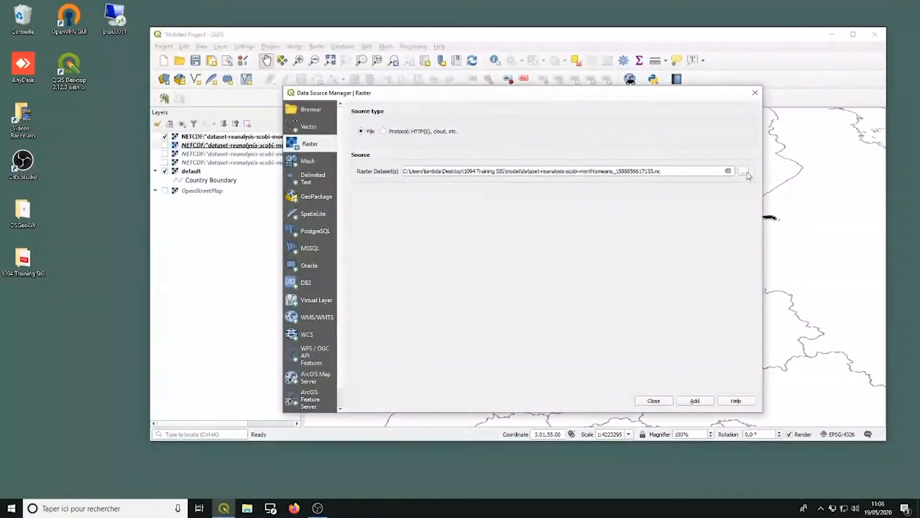
{"action": "left_click", "coordinate": [743, 171]}
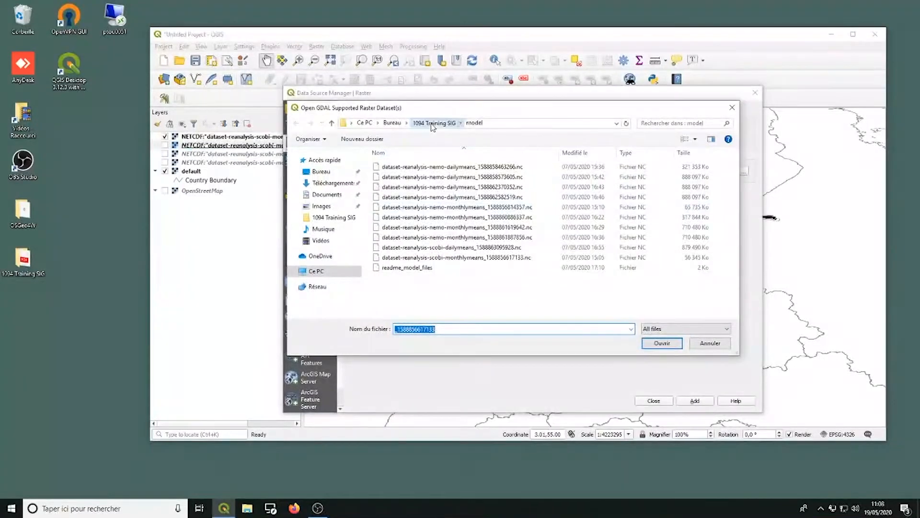
{"action": "left_click", "coordinate": [422, 123]}
{"action": "double_click", "coordinate": [401, 178]}
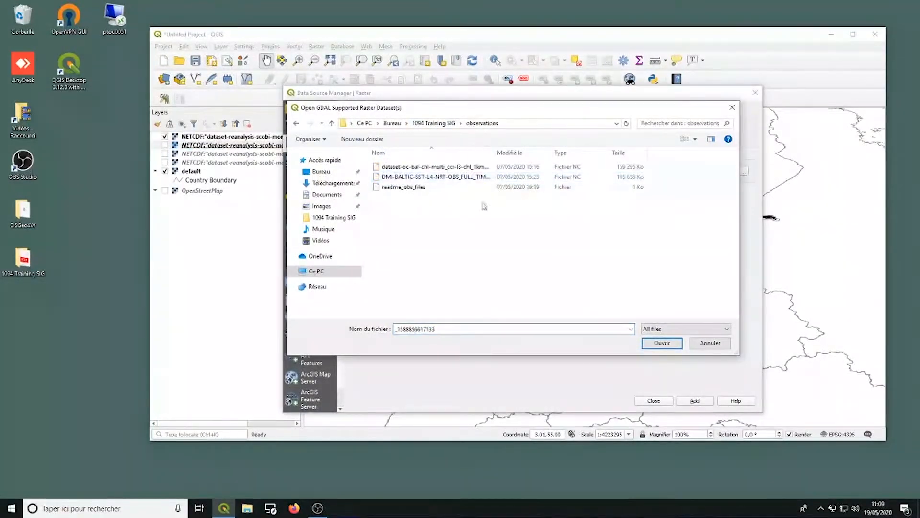
{"action": "left_click_drag", "start_coordinate": [495, 148], "coordinate": [555, 147]}
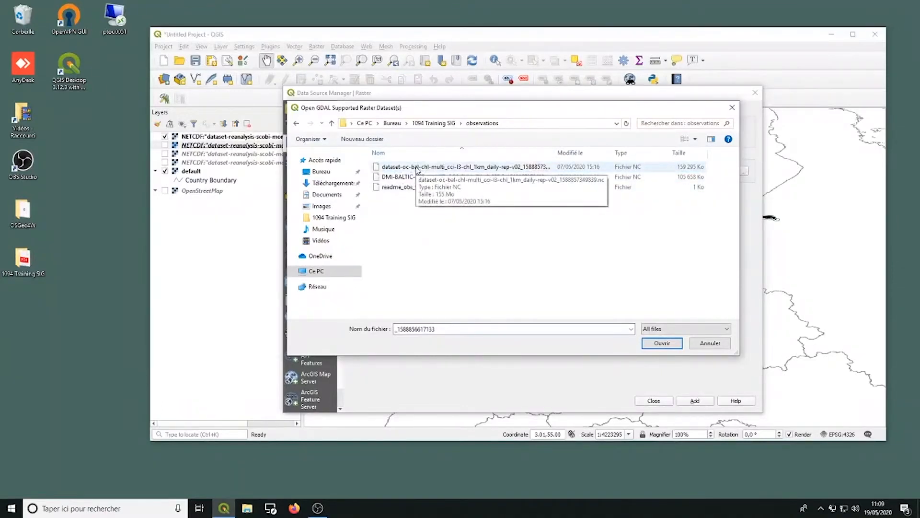
{"action": "double_click", "coordinate": [417, 170]}
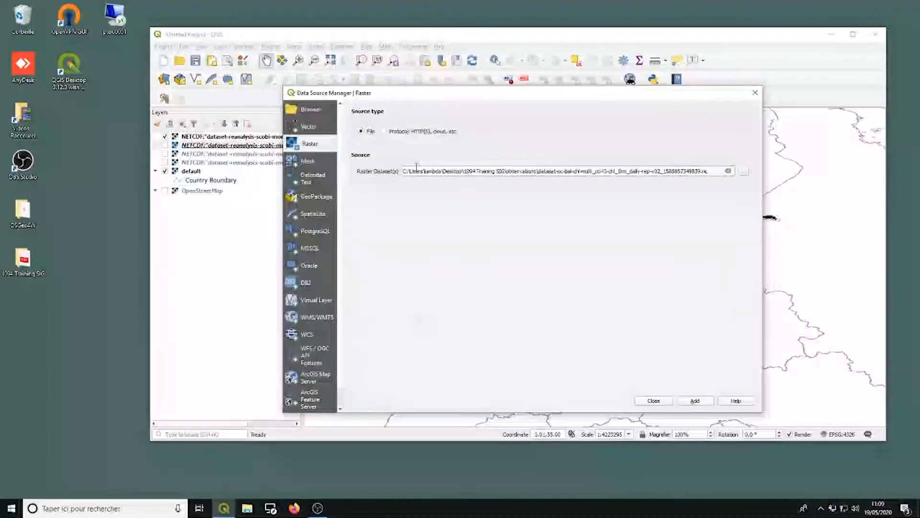
- Add only the CHL layer of the chlorophyll observation dataset to the project
{"action": "left_click", "coordinate": [695, 402]}
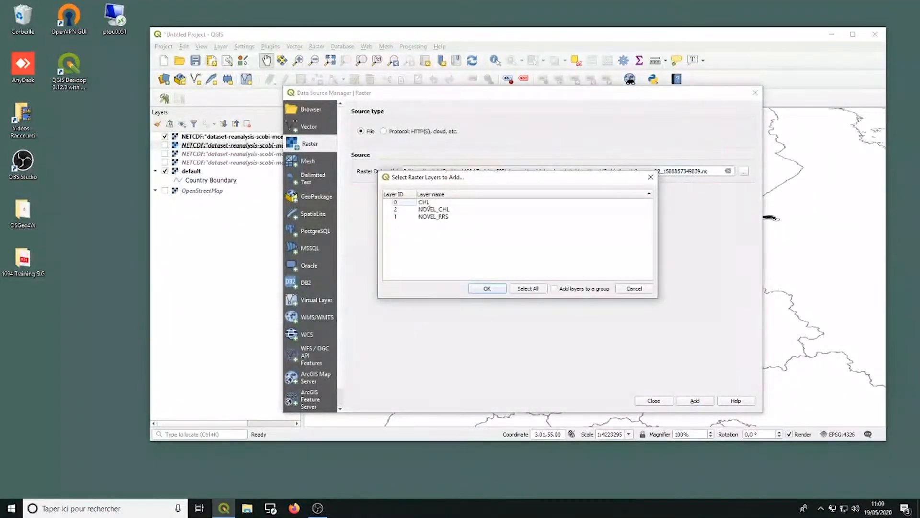
{"action": "left_click", "coordinate": [424, 203]}
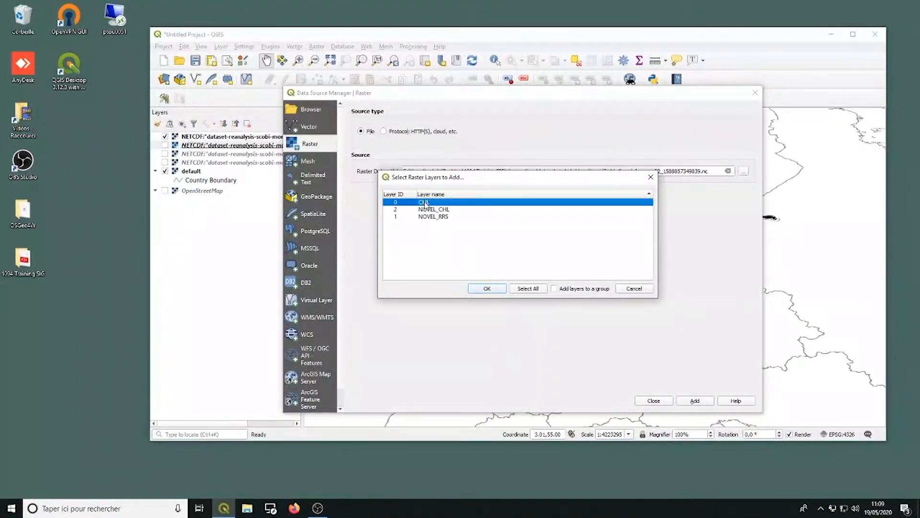
{"action": "left_click", "coordinate": [488, 288]}
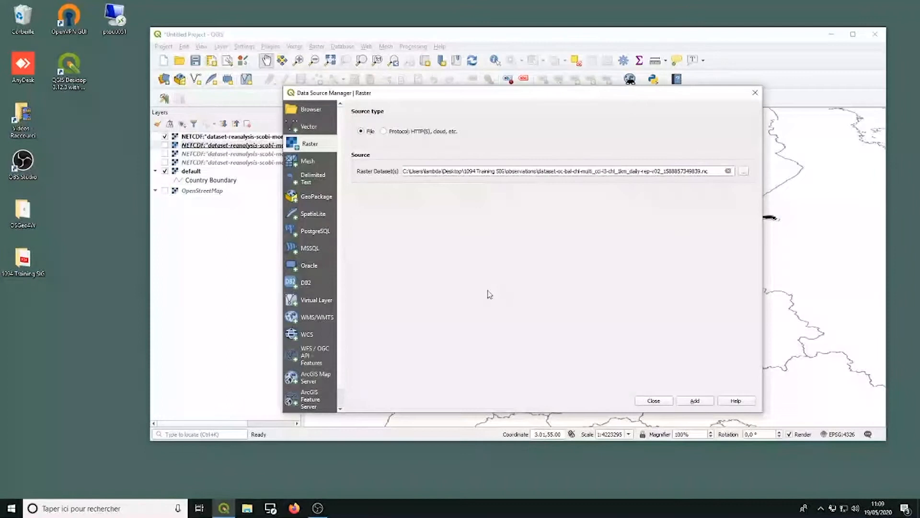
- Add only the analysed_sst layer of DMI-BALTIC-SST-L4-NRT-OBS_FULL_TIME_SERIE_1588857872693.nc from the observations folder as a raster layer
{"action": "left_click", "coordinate": [744, 171]}
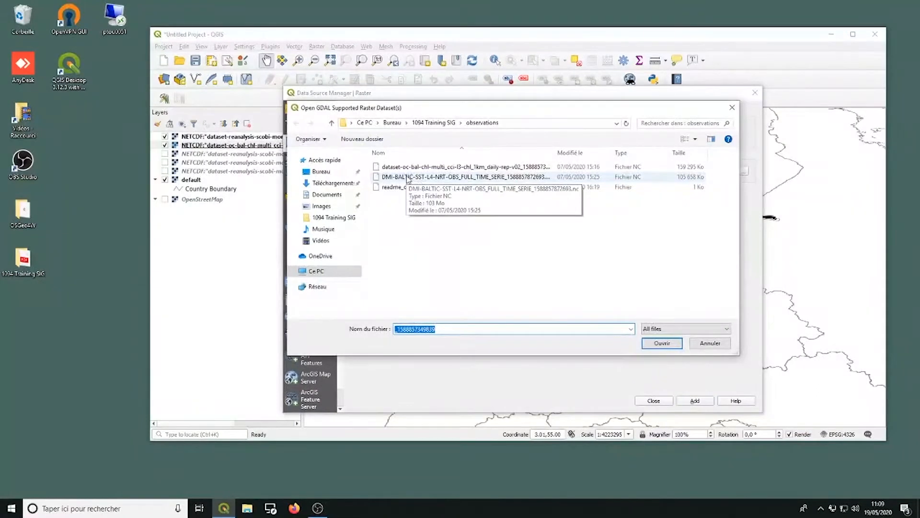
{"action": "double_click", "coordinate": [408, 177]}
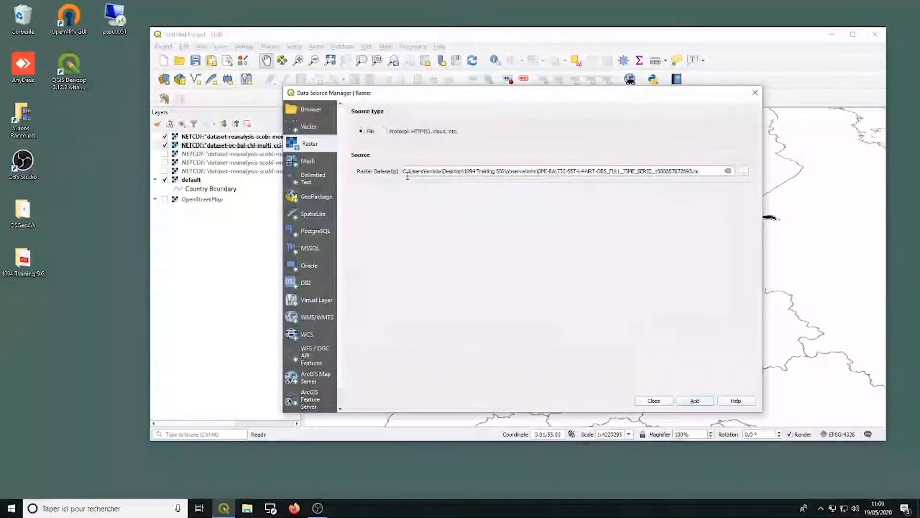
{"action": "left_click", "coordinate": [698, 402]}
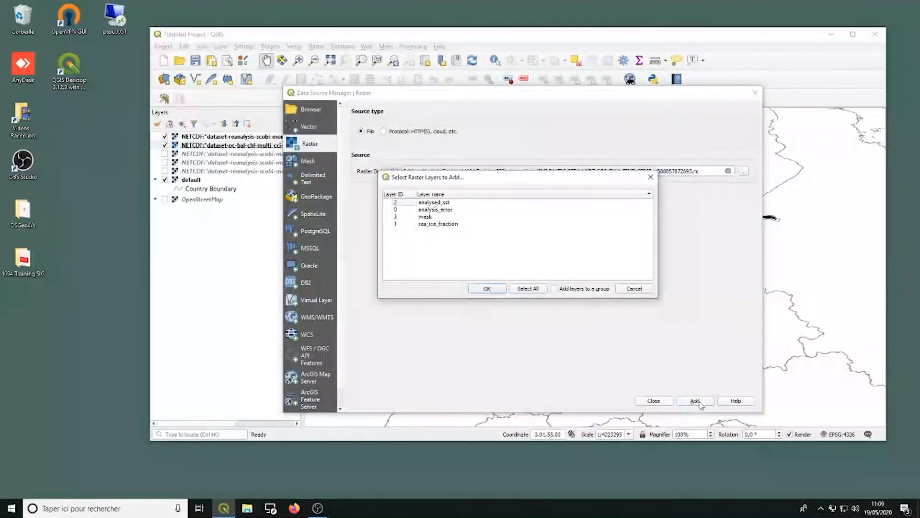
{"action": "left_click", "coordinate": [433, 204]}
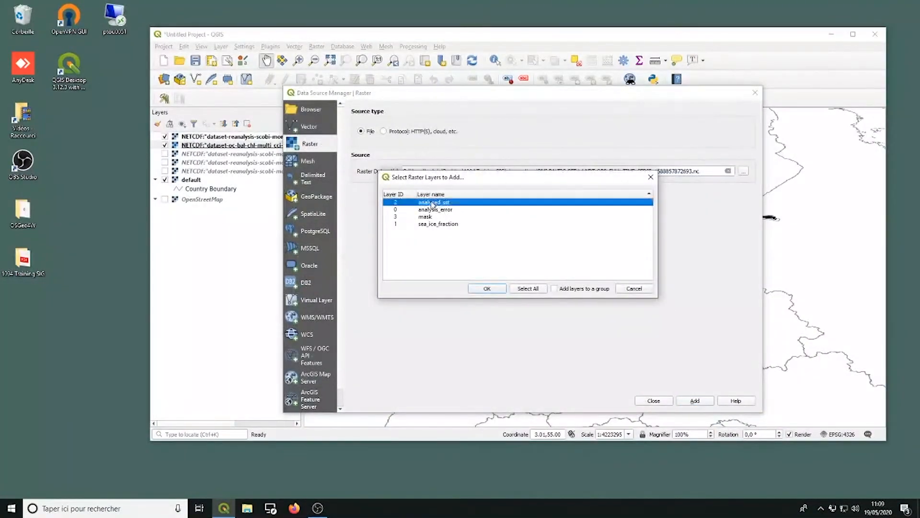
{"action": "left_click", "coordinate": [487, 289]}
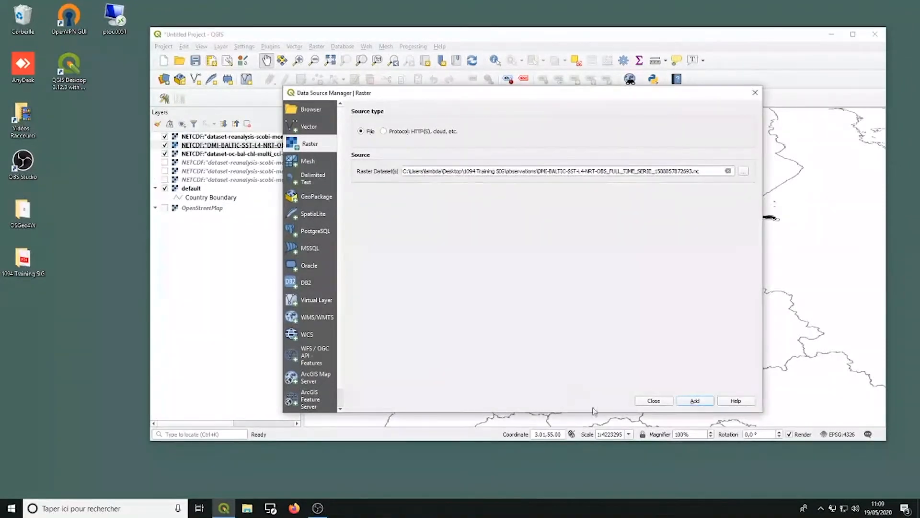
{"action": "left_click", "coordinate": [654, 401]}
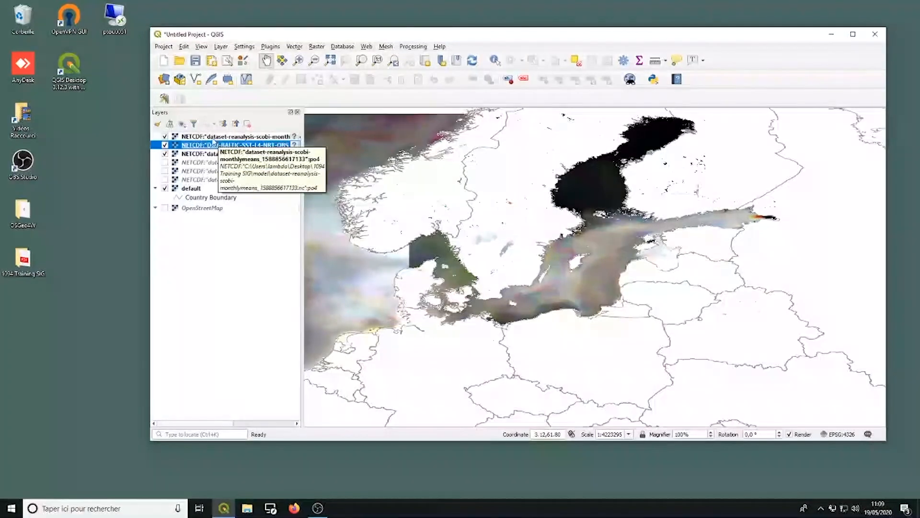
- Hide the chlorophyll observation layer and zoom the map to the extent of the DMI-BALTIC-SST layer
{"action": "left_click", "coordinate": [165, 154]}
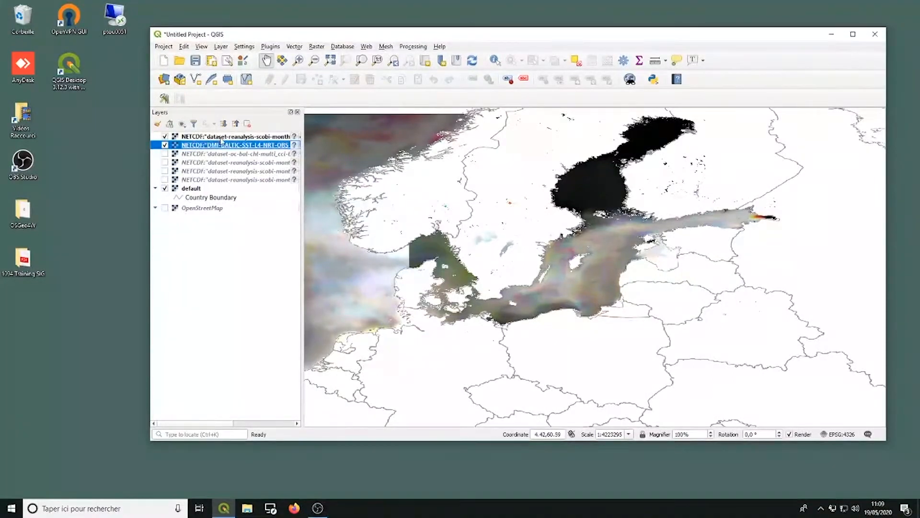
{"action": "right_click", "coordinate": [220, 137]}
{"action": "key", "text": "Escape"}
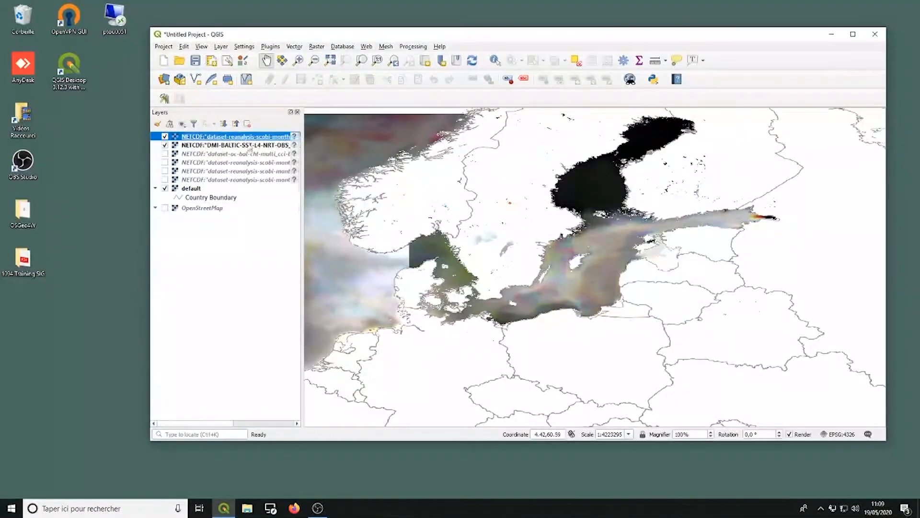
{"action": "right_click", "coordinate": [229, 143]}
{"action": "left_click", "coordinate": [237, 149]}
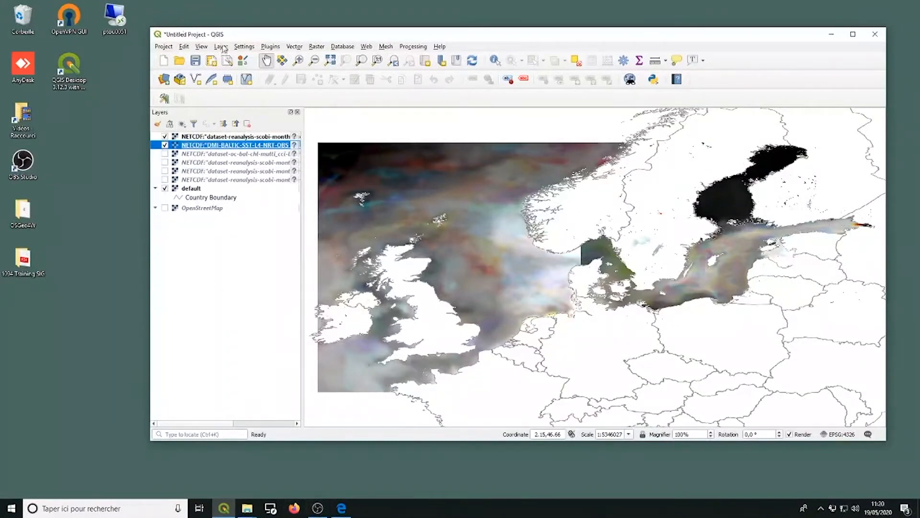
{"action": "left_click", "coordinate": [221, 47]}
{"action": "mouse_move", "coordinate": [336, 80]}
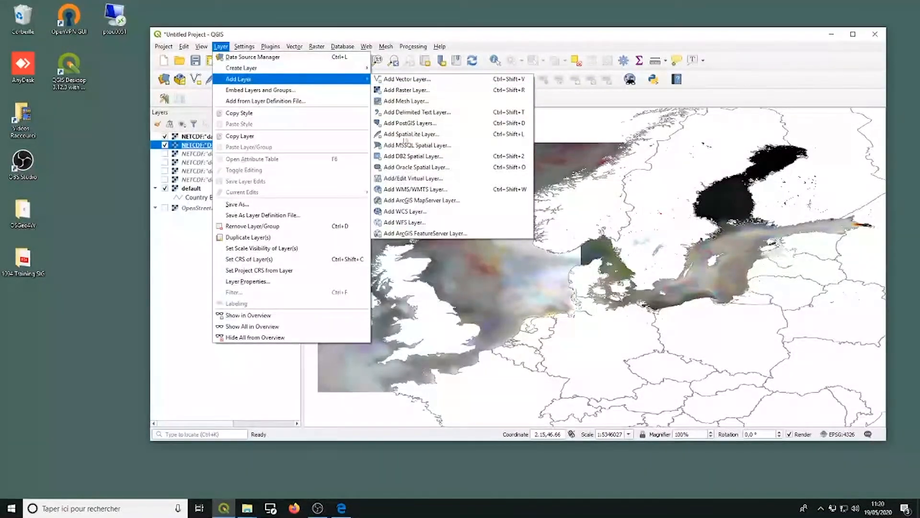
{"action": "left_click", "coordinate": [405, 223]}
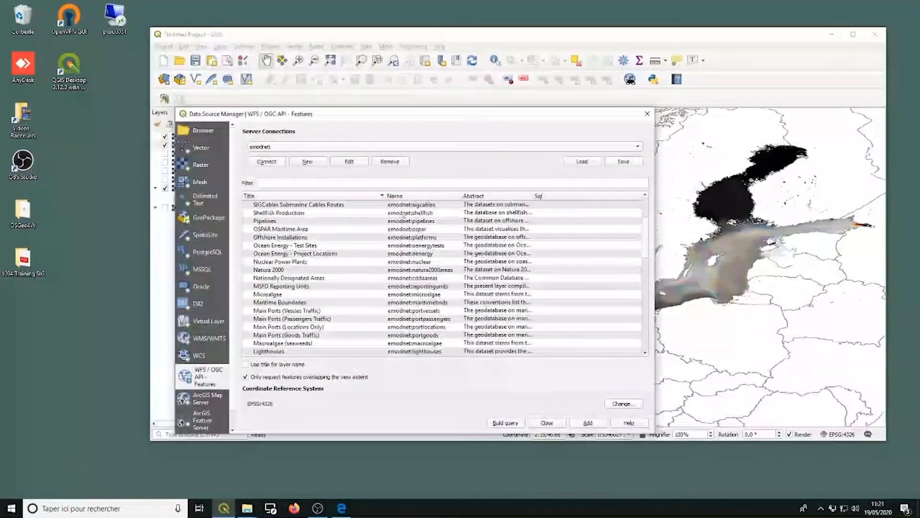
{"action": "left_click_drag", "start_coordinate": [430, 117], "coordinate": [460, 29]}
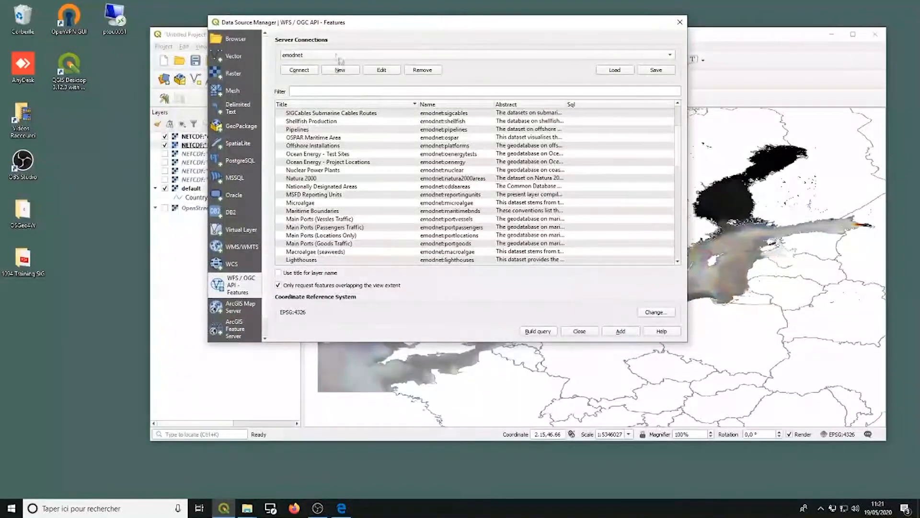
{"action": "left_click", "coordinate": [383, 70]}
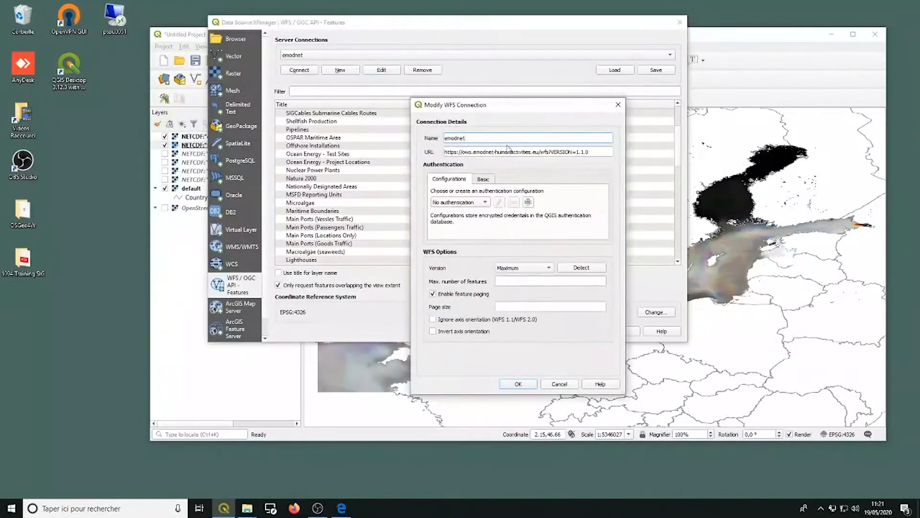
{"action": "left_click", "coordinate": [598, 150]}
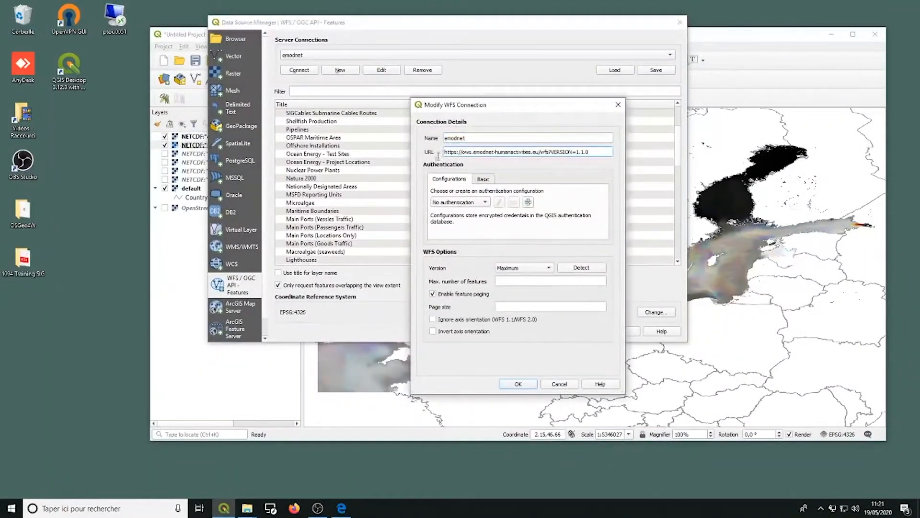
{"action": "key", "text": "ctrl+a"}
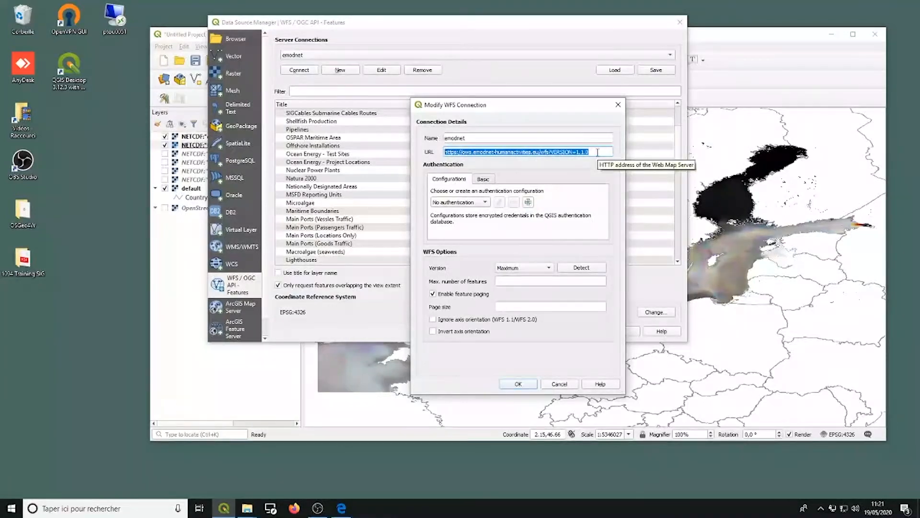
{"action": "left_click", "coordinate": [520, 385]}
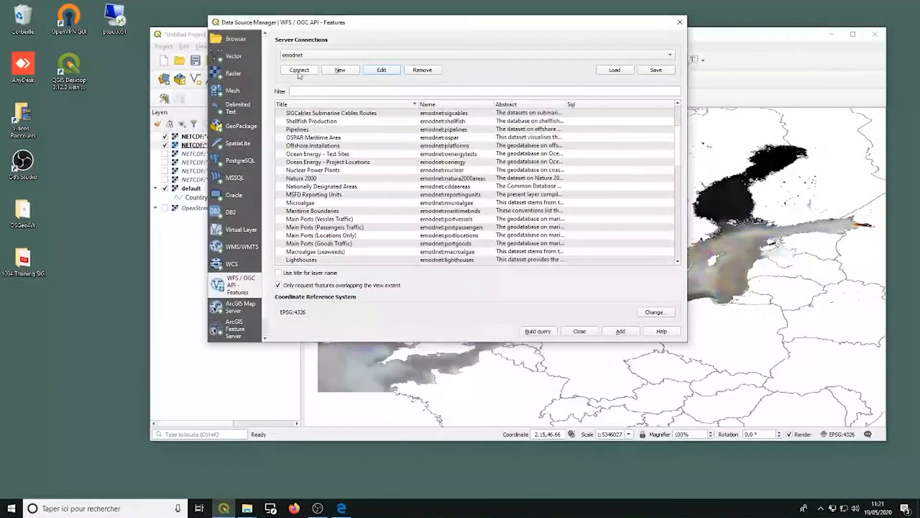
- Connect to the emodnet WFS server and add its Natura 2000 layer to the project
{"action": "left_click", "coordinate": [299, 73]}
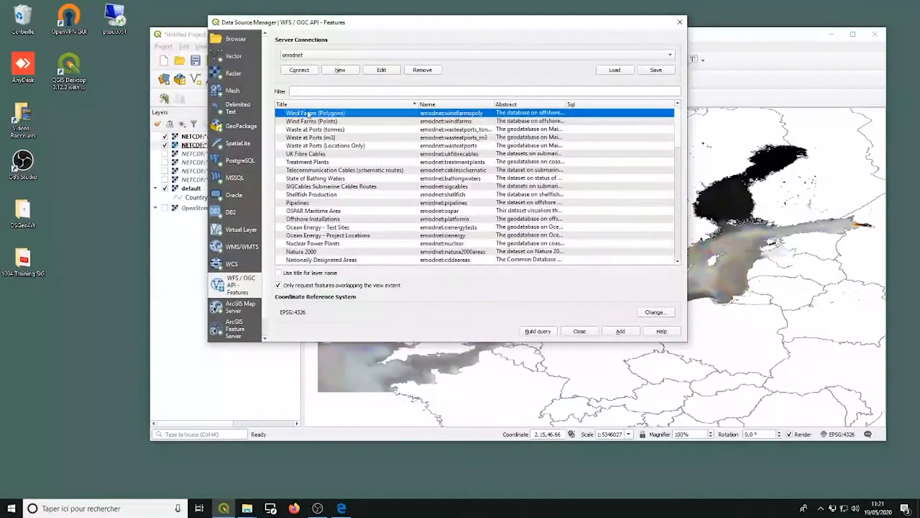
{"action": "scroll", "coordinate": [308, 143], "scroll_direction": "down", "scroll_amount": 10}
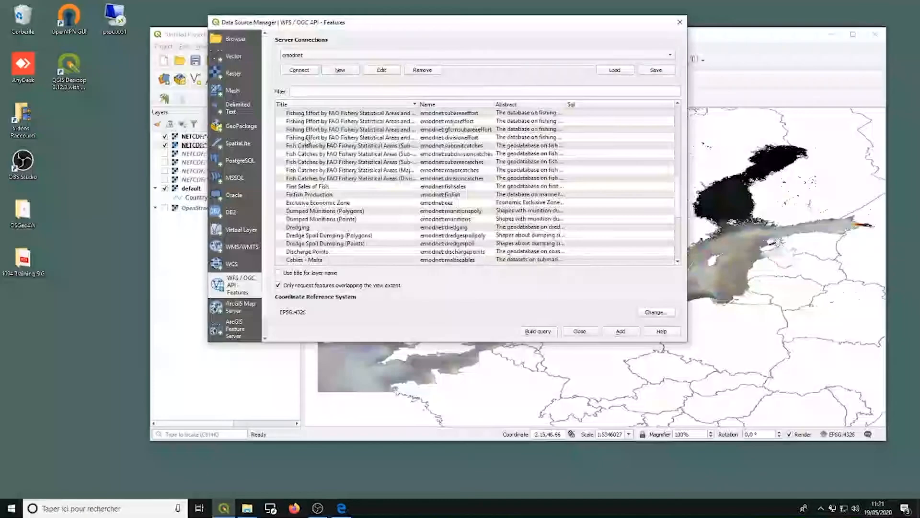
{"action": "scroll", "coordinate": [309, 143], "scroll_direction": "up", "scroll_amount": 10}
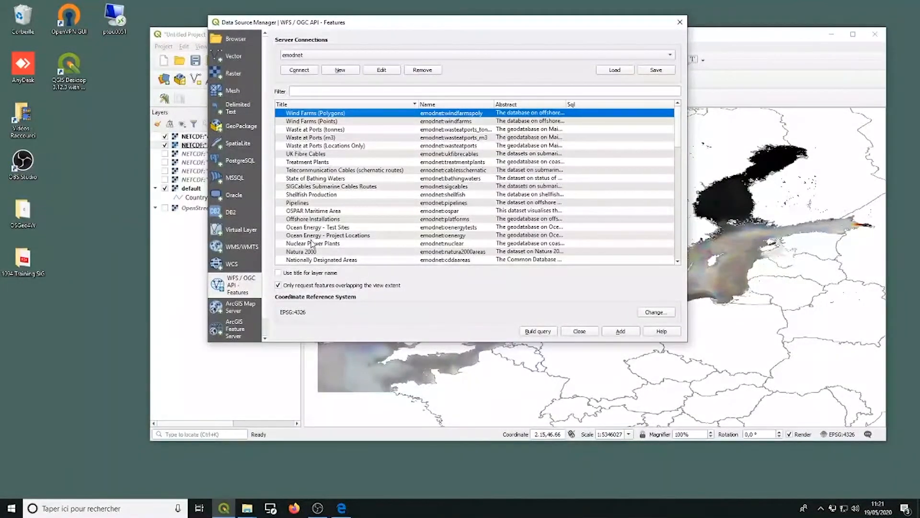
{"action": "scroll", "coordinate": [312, 244], "scroll_direction": "down", "scroll_amount": 2}
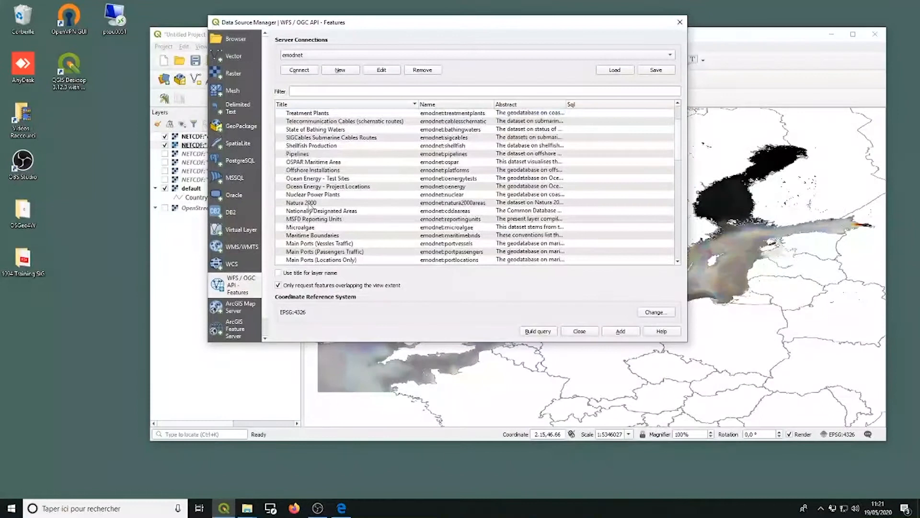
{"action": "left_click", "coordinate": [311, 204]}
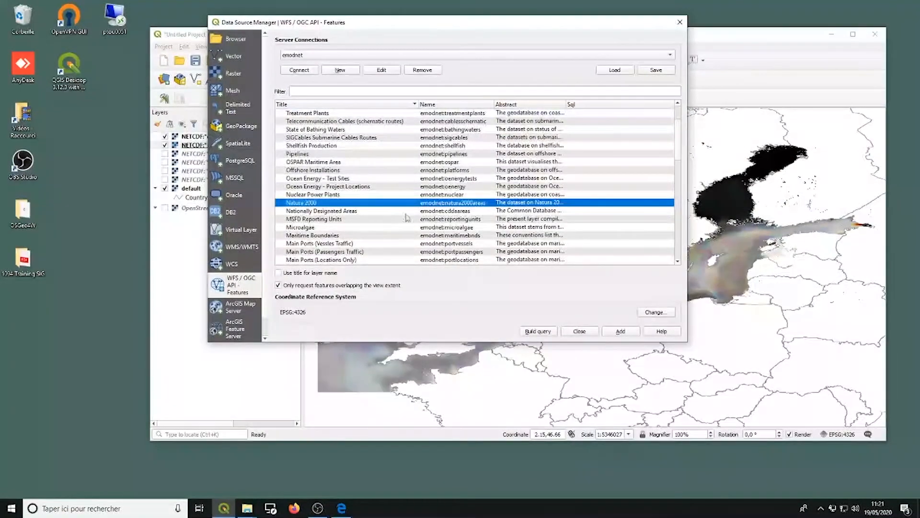
{"action": "left_click", "coordinate": [621, 331]}
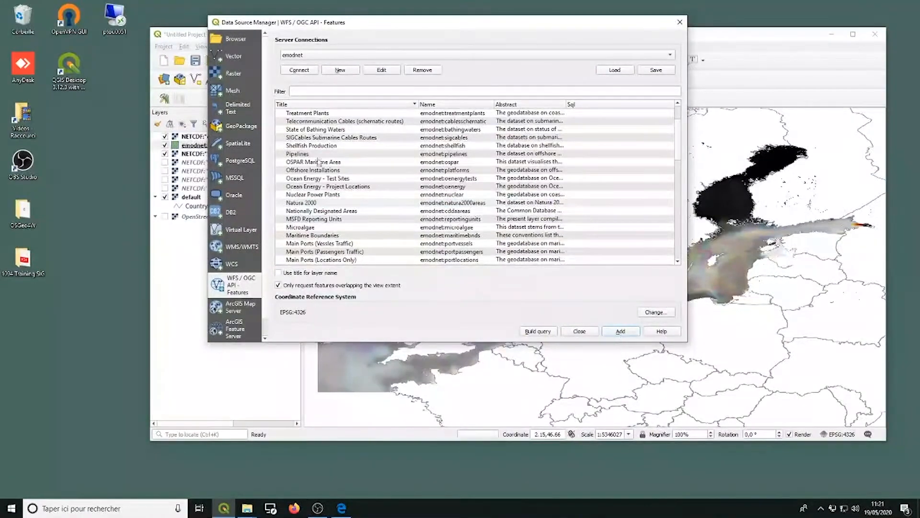
- Add the Microalgae and Macroalgae (seaweeds) layers from the emodnet server and close the data source dialog
{"action": "scroll", "coordinate": [370, 214], "scroll_direction": "down", "scroll_amount": 1}
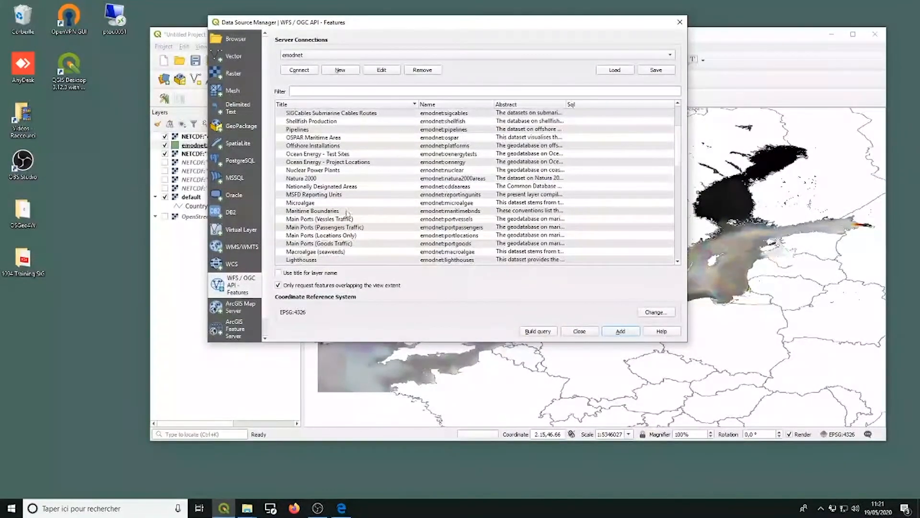
{"action": "left_click", "coordinate": [304, 204]}
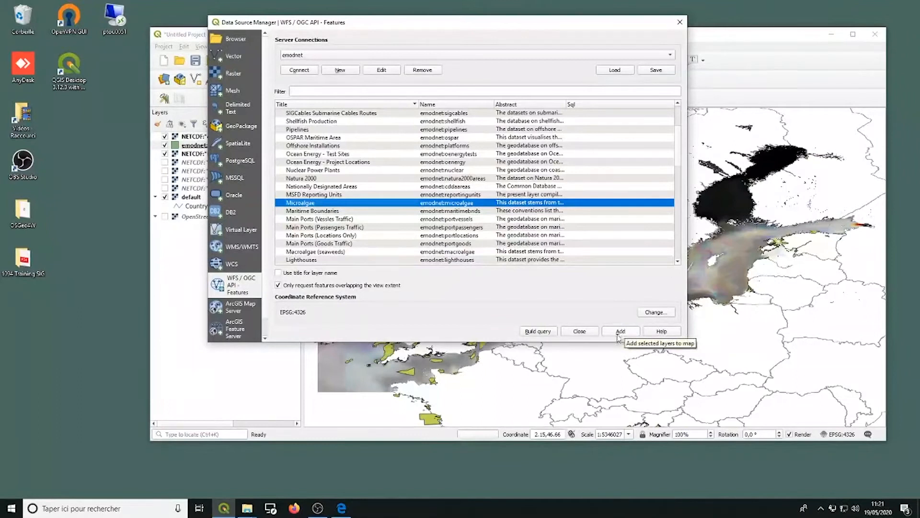
{"action": "left_click", "coordinate": [618, 332]}
{"action": "scroll", "coordinate": [457, 245], "scroll_direction": "down", "scroll_amount": 2}
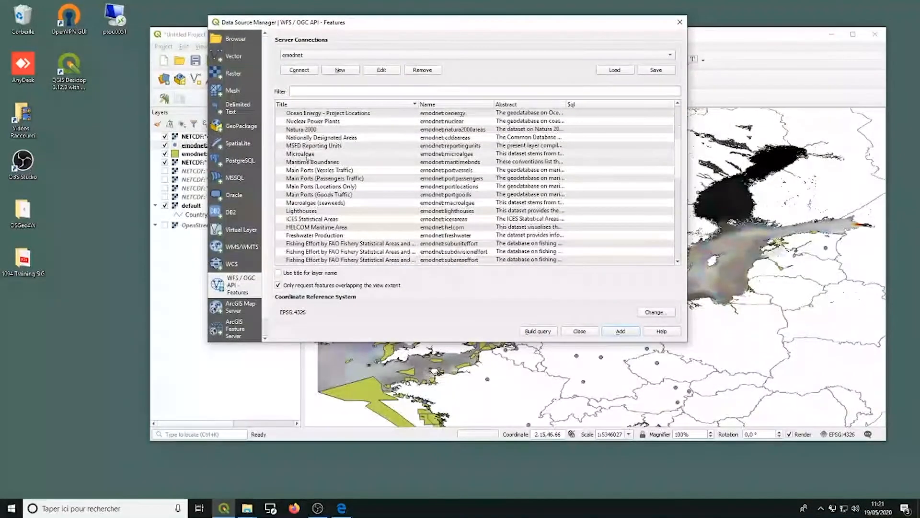
{"action": "left_click", "coordinate": [311, 204]}
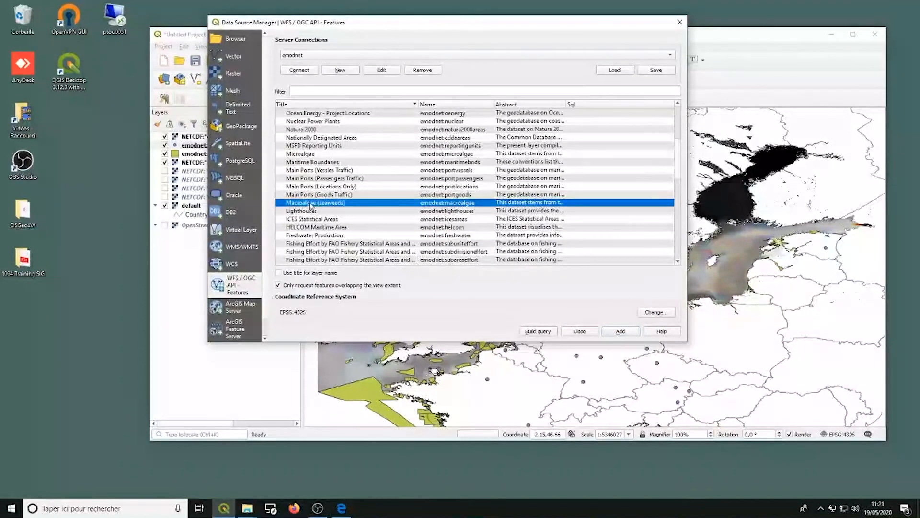
{"action": "left_click", "coordinate": [620, 334]}
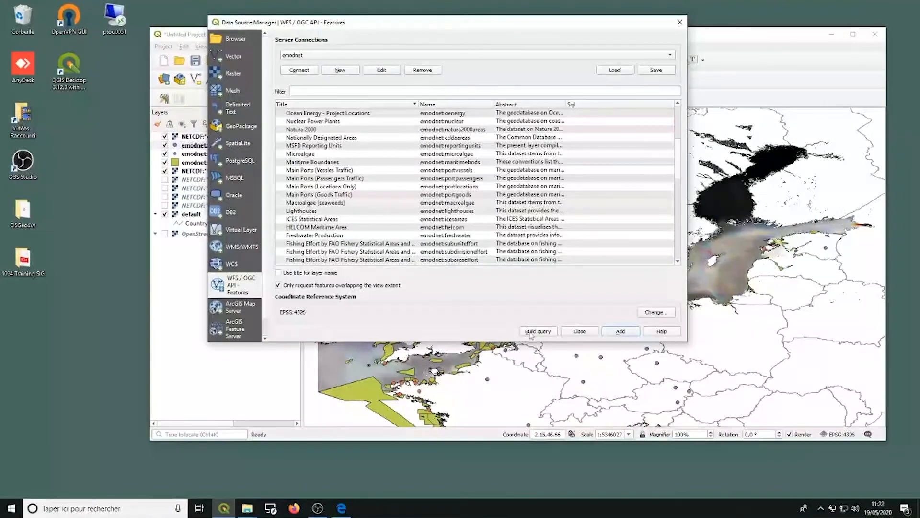
{"action": "left_click", "coordinate": [579, 331]}
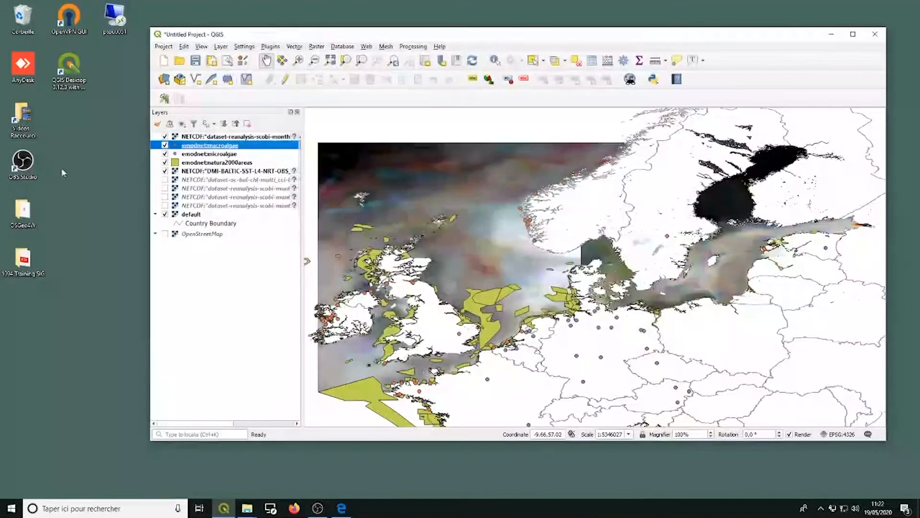
- Hide the po4, DMI-BALTIC-SST, microalgae and macroalgae layers so only the Natura 2000 areas show over the country boundaries
{"action": "left_click", "coordinate": [165, 136]}
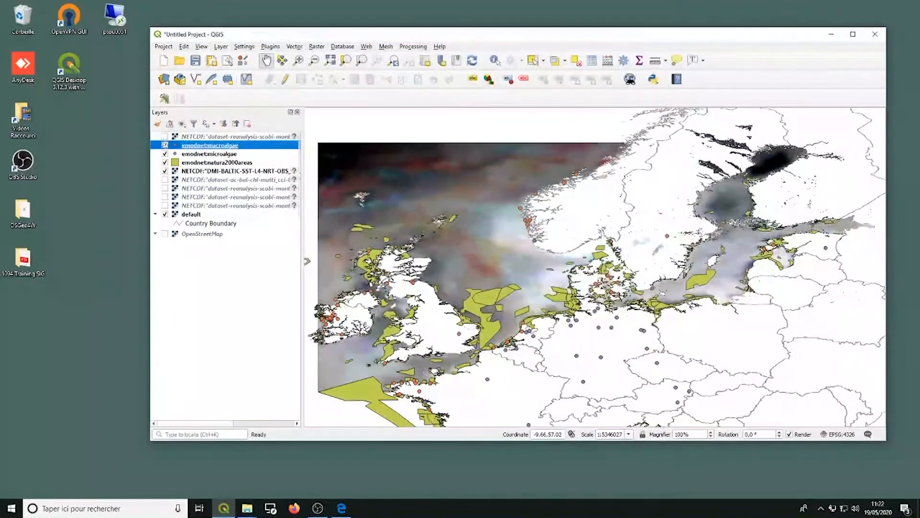
{"action": "left_click", "coordinate": [165, 171]}
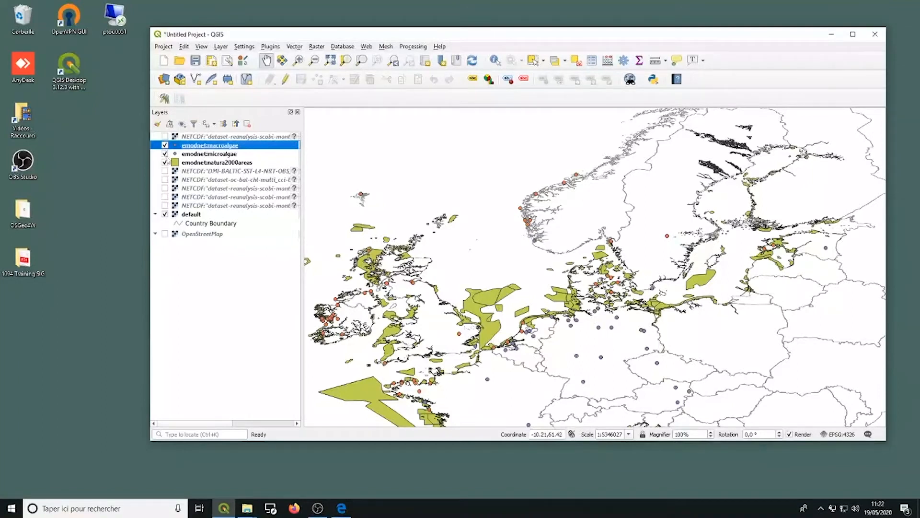
{"action": "left_click", "coordinate": [165, 154]}
{"action": "left_click", "coordinate": [165, 145]}
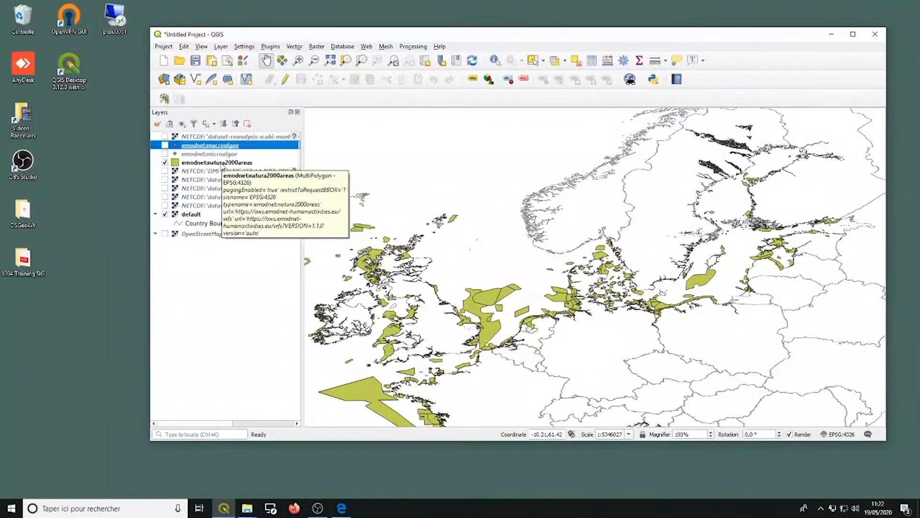
{"action": "left_click_drag", "start_coordinate": [731, 228], "coordinate": [533, 256]}
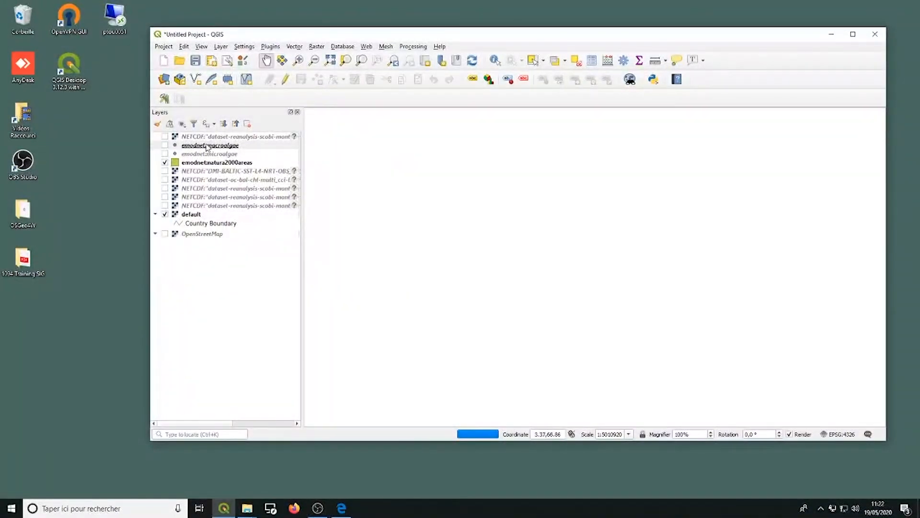
{"action": "mouse_move", "coordinate": [207, 147]}
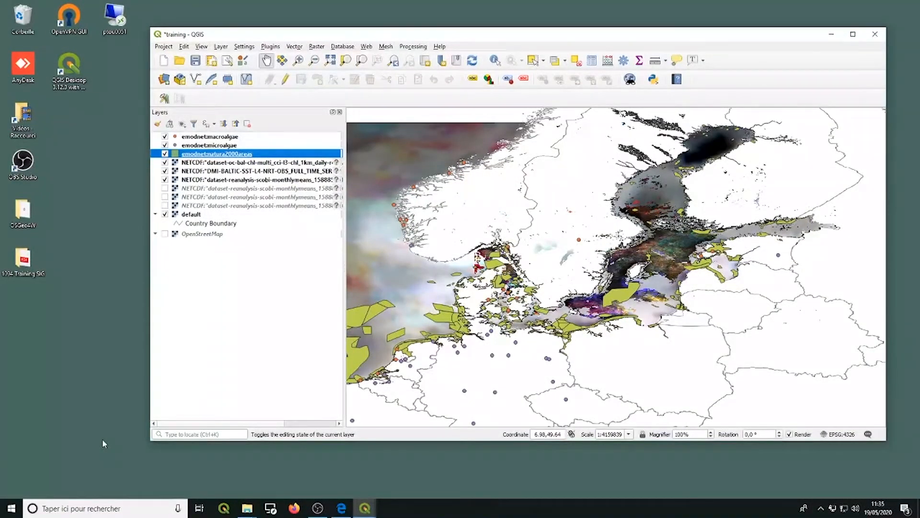
- Hide the Natura 2000 areas, DMI-BALTIC-SST and remaining visible reanalysis-scobi layers, keeping the chlorophyll raster shown
{"action": "left_click", "coordinate": [165, 154]}
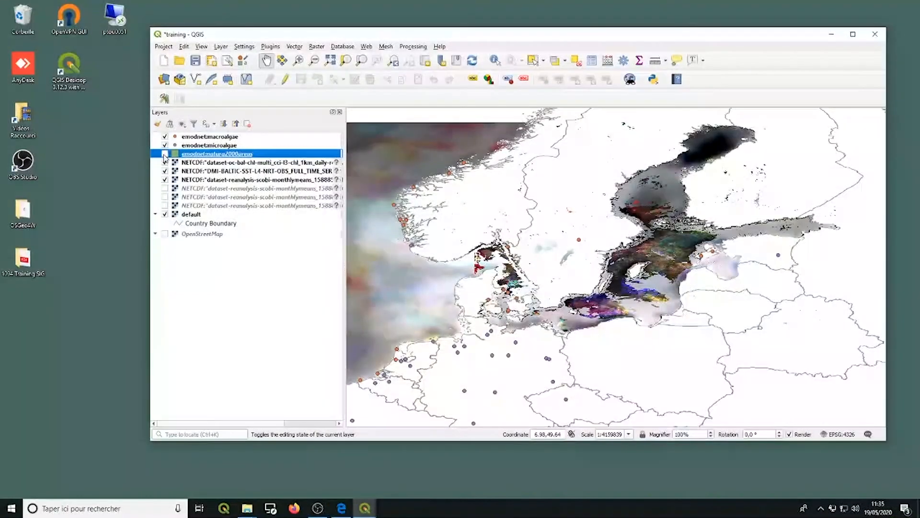
{"action": "left_click", "coordinate": [165, 171]}
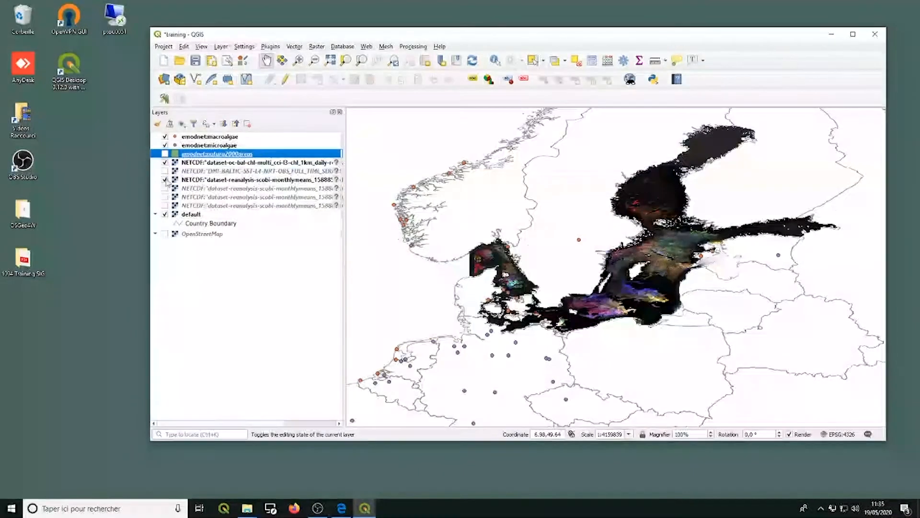
{"action": "left_click", "coordinate": [165, 180]}
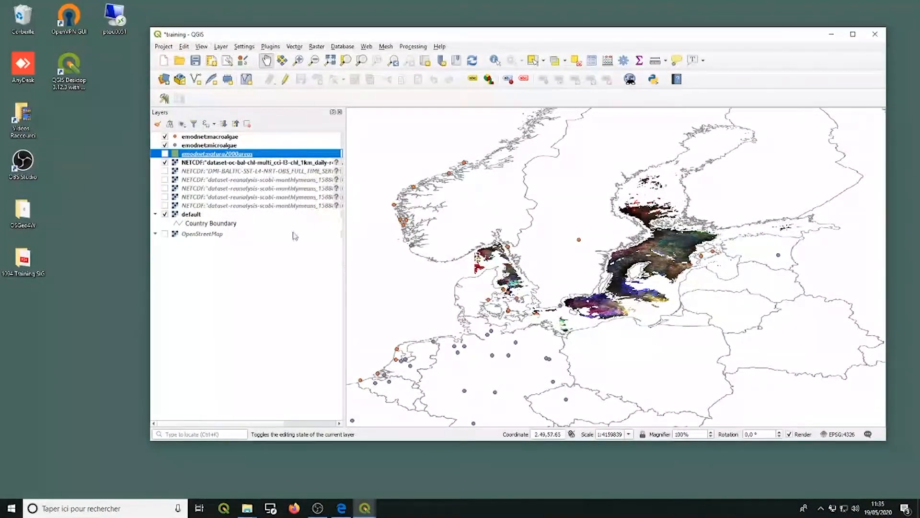
- Open the layer properties of the dataset-oc-bal-chl-multi chlorophyll raster and move the dialog clear of the Baltic Sea on the map
{"action": "left_click", "coordinate": [242, 163]}
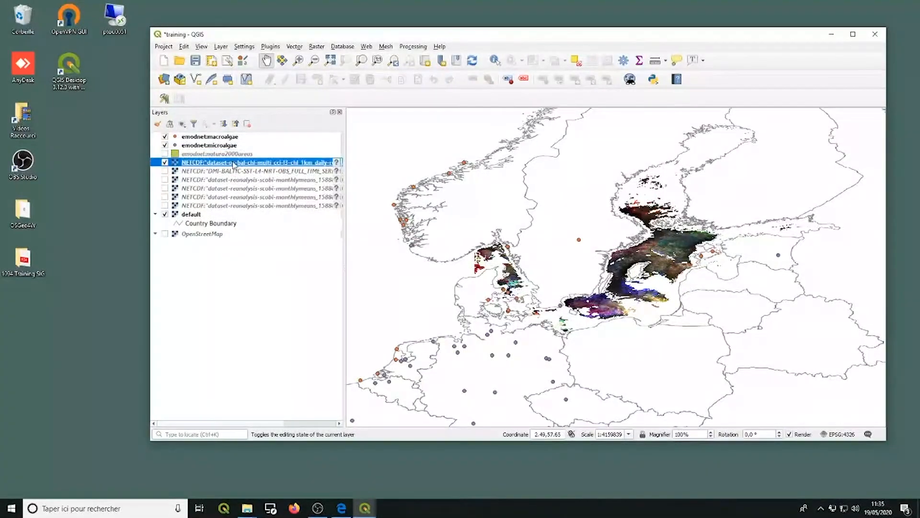
{"action": "right_click", "coordinate": [235, 166]}
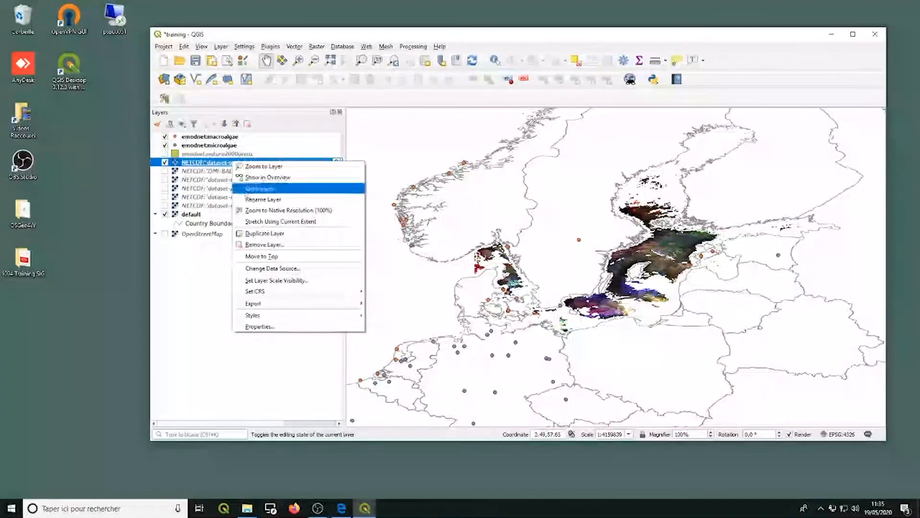
{"action": "left_click", "coordinate": [261, 327]}
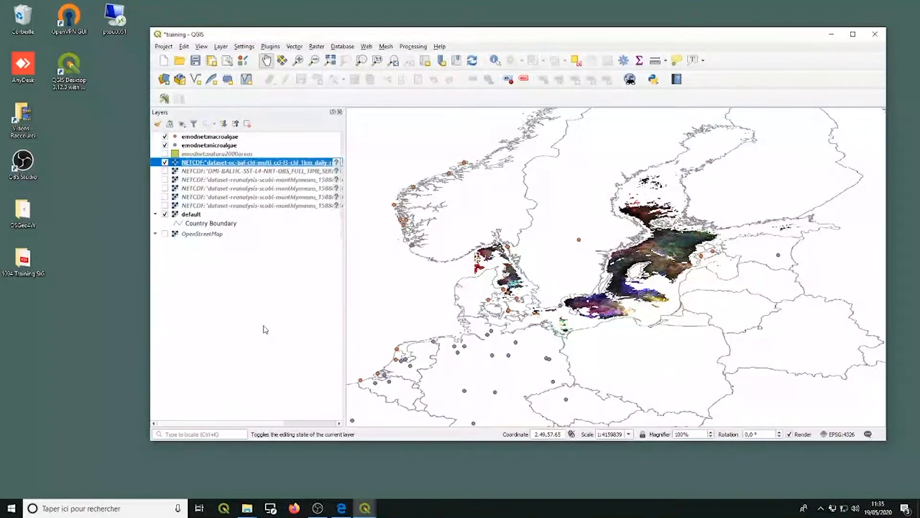
{"action": "left_click_drag", "start_coordinate": [468, 61], "coordinate": [316, 72]}
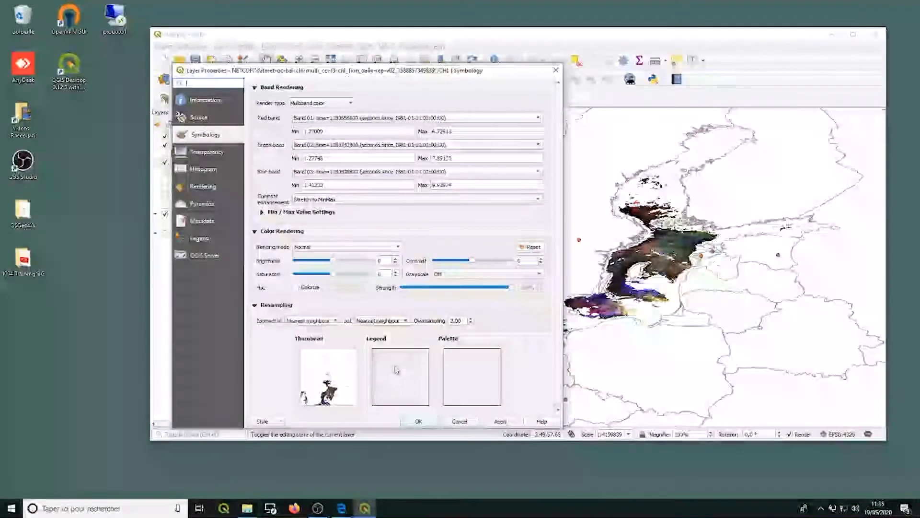
- Examine the chlorophyll layer's provider information and the metadata of bands 1 and 2, highlighting the units entry of band 2
{"action": "left_click", "coordinate": [204, 100]}
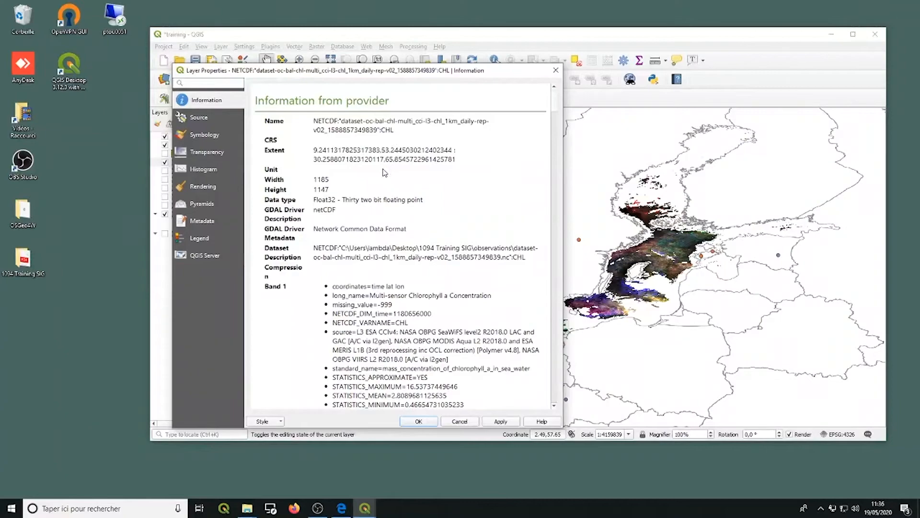
{"action": "scroll", "coordinate": [383, 172], "scroll_direction": "down", "scroll_amount": 1}
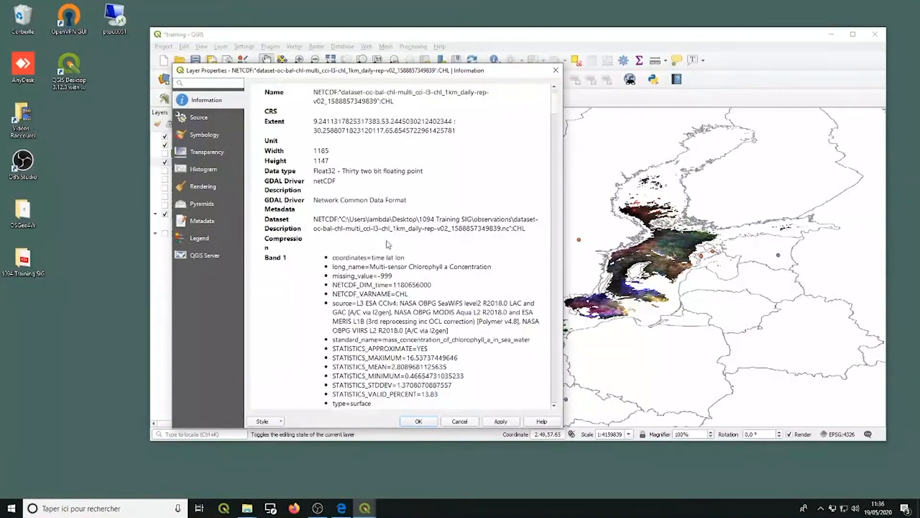
{"action": "scroll", "coordinate": [378, 240], "scroll_direction": "down", "scroll_amount": 1}
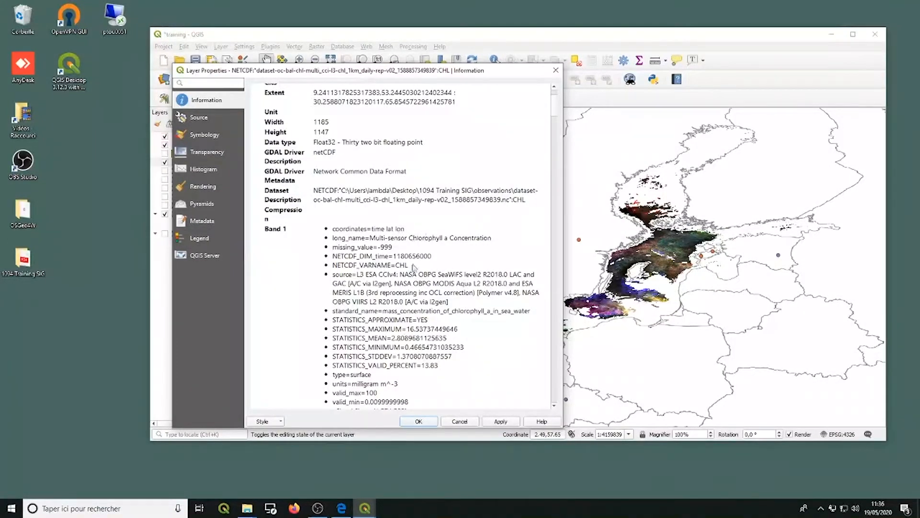
{"action": "scroll", "coordinate": [410, 276], "scroll_direction": "down", "scroll_amount": 2}
{"action": "scroll", "coordinate": [409, 278], "scroll_direction": "down", "scroll_amount": 3}
{"action": "scroll", "coordinate": [409, 278], "scroll_direction": "down", "scroll_amount": 1}
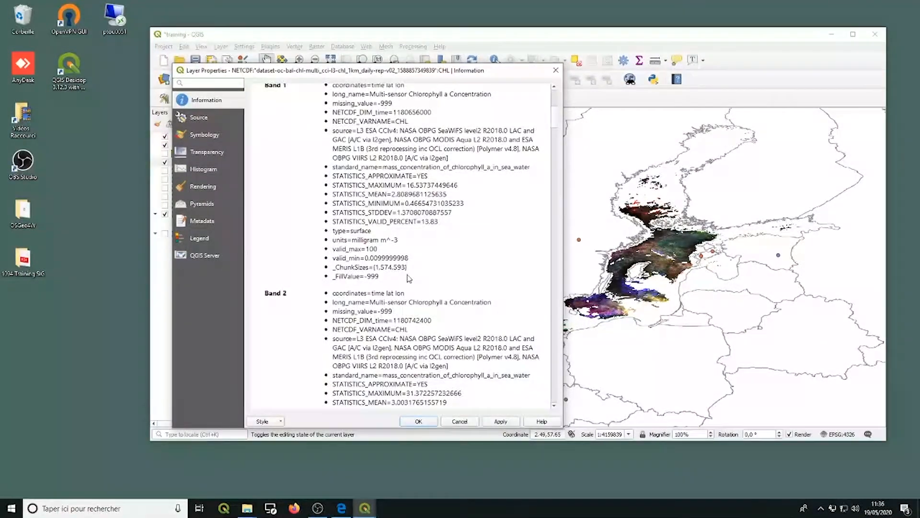
{"action": "scroll", "coordinate": [409, 278], "scroll_direction": "down", "scroll_amount": 2}
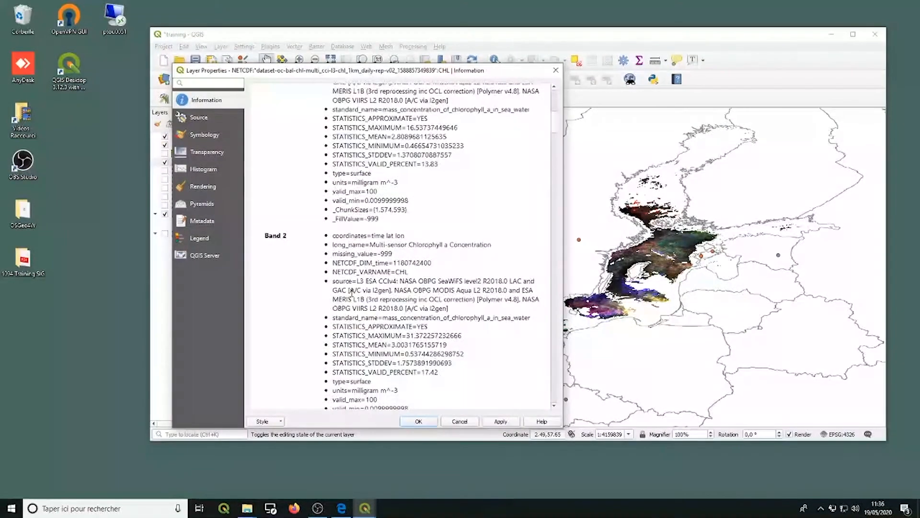
{"action": "scroll", "coordinate": [352, 291], "scroll_direction": "down", "scroll_amount": 1}
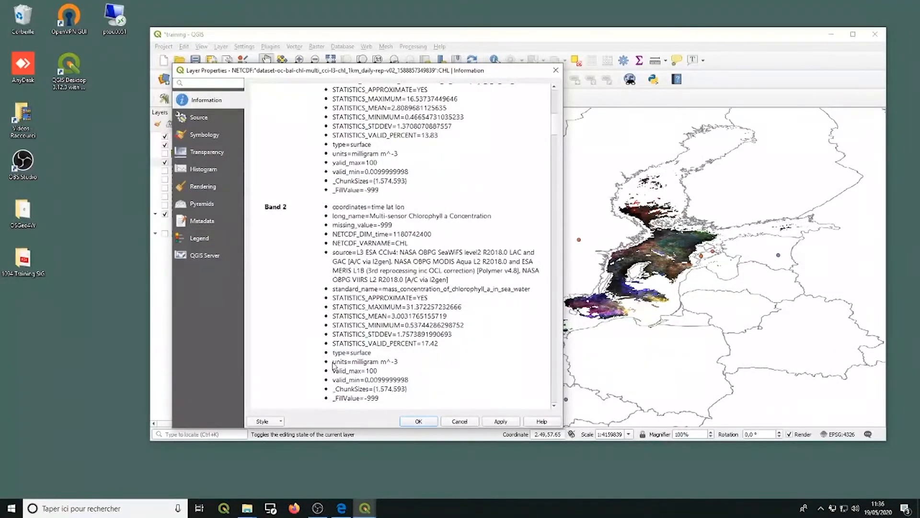
{"action": "left_click_drag", "start_coordinate": [333, 361], "coordinate": [399, 362]}
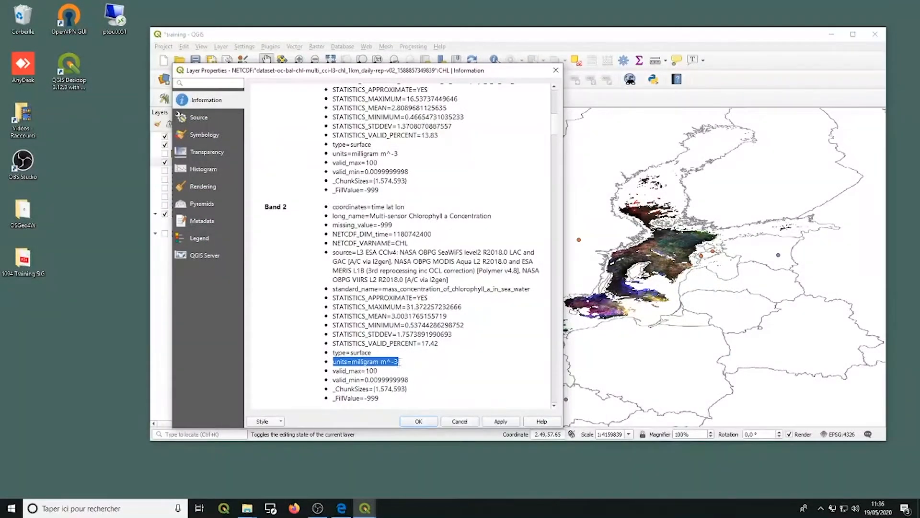
- Review the metadata of the remaining chlorophyll bands and the global NetCDF attributes down to the Bands table
{"action": "scroll", "coordinate": [463, 356], "scroll_direction": "down", "scroll_amount": 1}
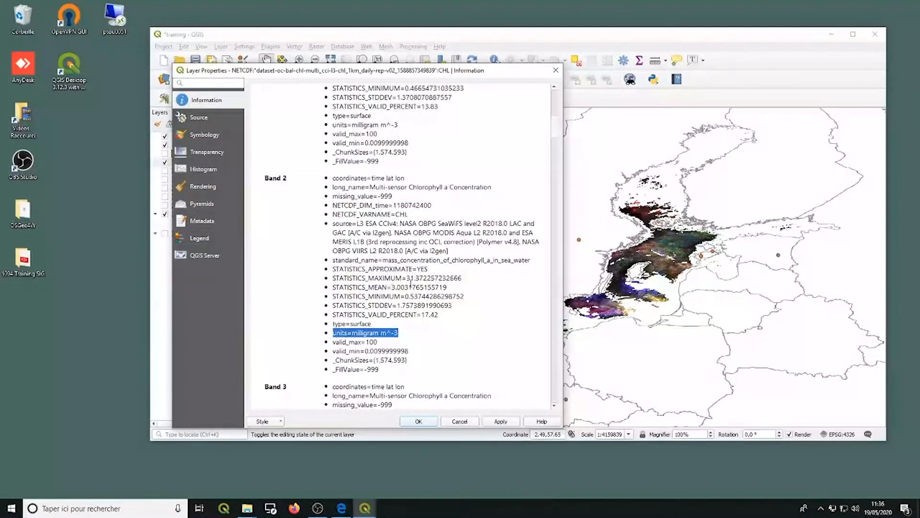
{"action": "scroll", "coordinate": [414, 287], "scroll_direction": "down", "scroll_amount": 4}
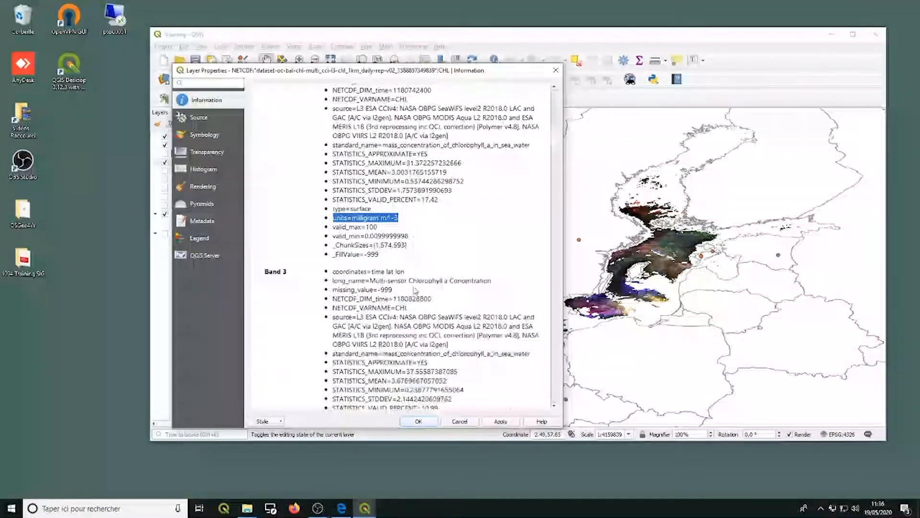
{"action": "scroll", "coordinate": [415, 290], "scroll_direction": "down", "scroll_amount": 16}
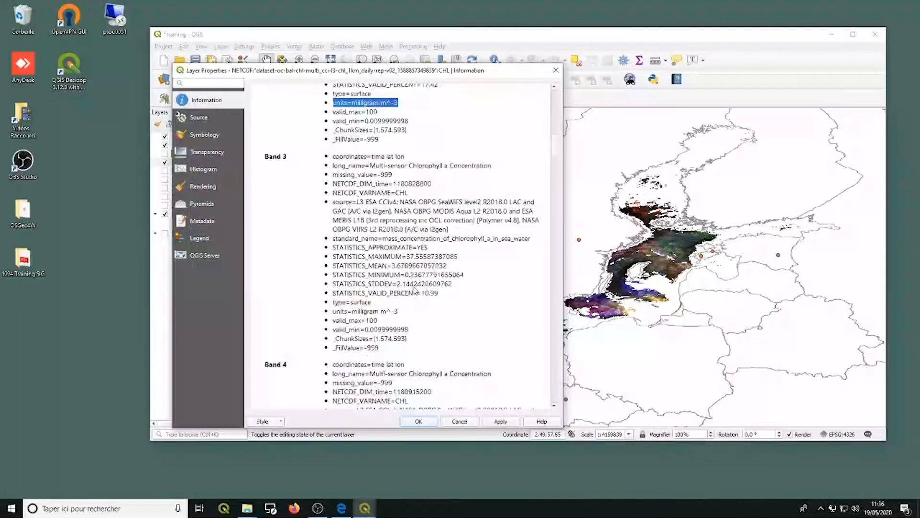
{"action": "scroll", "coordinate": [414, 288], "scroll_direction": "down", "scroll_amount": 20}
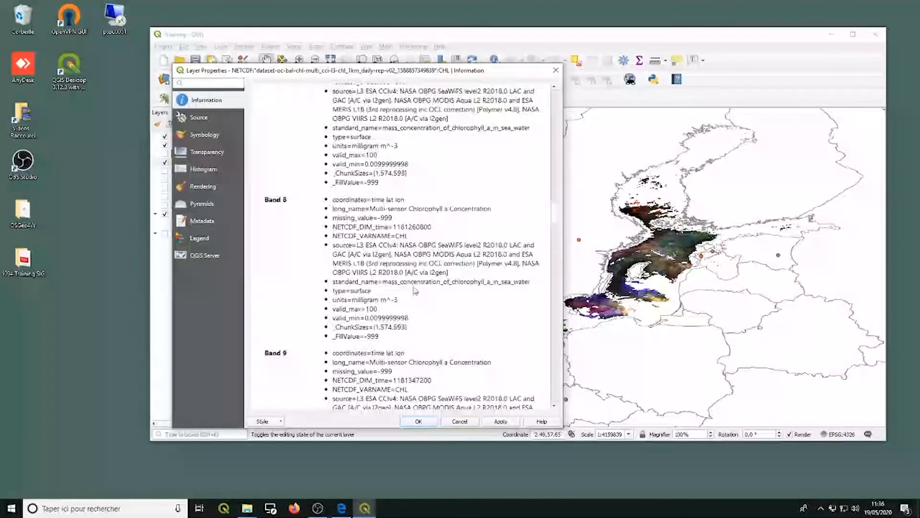
{"action": "scroll", "coordinate": [415, 290], "scroll_direction": "down", "scroll_amount": 3}
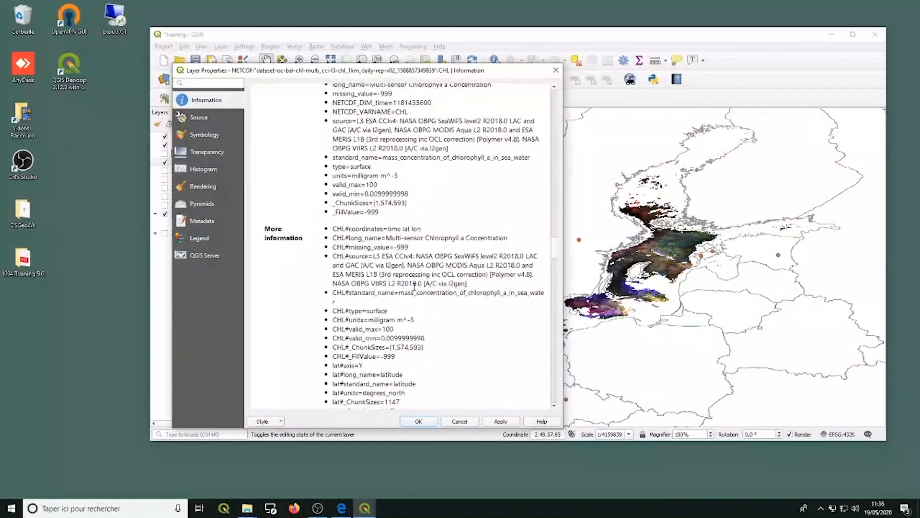
{"action": "scroll", "coordinate": [414, 286], "scroll_direction": "down", "scroll_amount": 20}
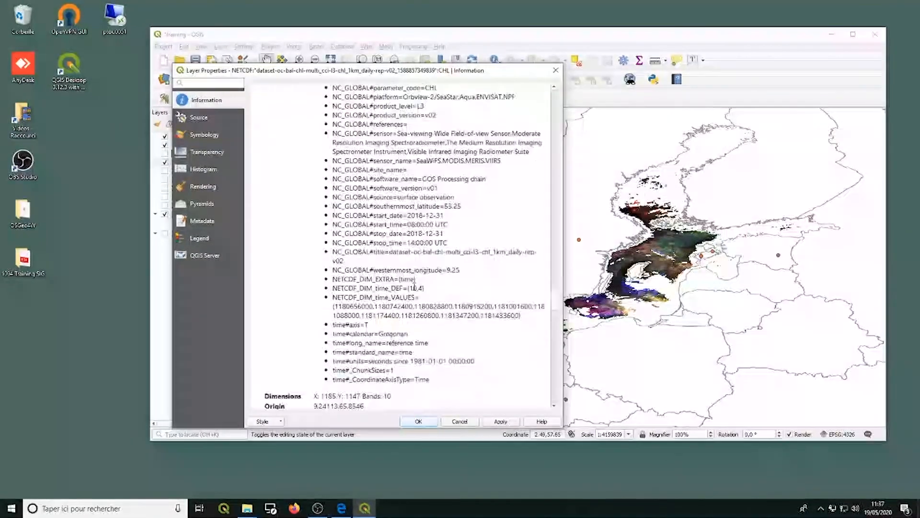
{"action": "scroll", "coordinate": [414, 287], "scroll_direction": "down", "scroll_amount": 18}
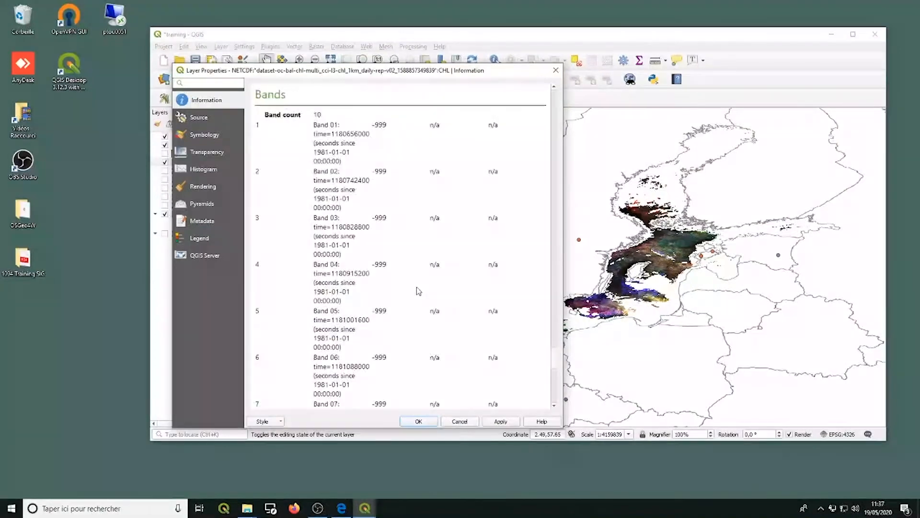
- Widen the layer properties dialog and examine the Bands table, highlighting the time value of Band 01
{"action": "scroll", "coordinate": [470, 291], "scroll_direction": "up", "scroll_amount": 4}
{"action": "left_click_drag", "start_coordinate": [562, 255], "coordinate": [831, 221]}
{"action": "scroll", "coordinate": [405, 261], "scroll_direction": "up", "scroll_amount": 10}
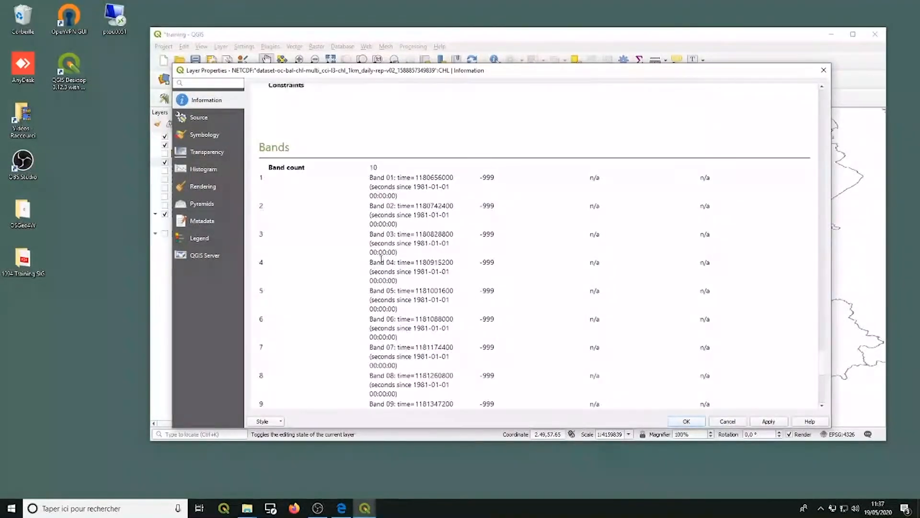
{"action": "left_click_drag", "start_coordinate": [173, 271], "coordinate": [5, 277]}
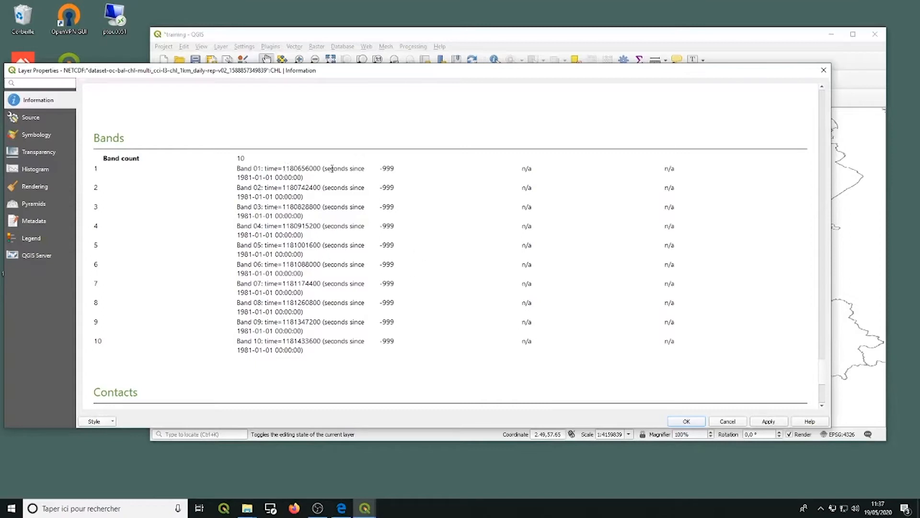
{"action": "left_click_drag", "start_coordinate": [283, 168], "coordinate": [322, 169]}
{"action": "left_click_drag", "start_coordinate": [427, 73], "coordinate": [435, 98]}
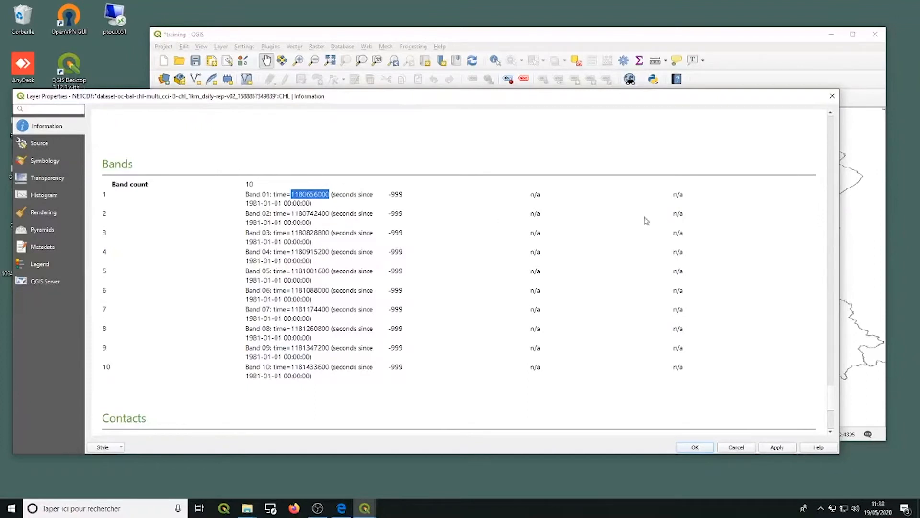
{"action": "scroll", "coordinate": [362, 328], "scroll_direction": "up", "scroll_amount": 1}
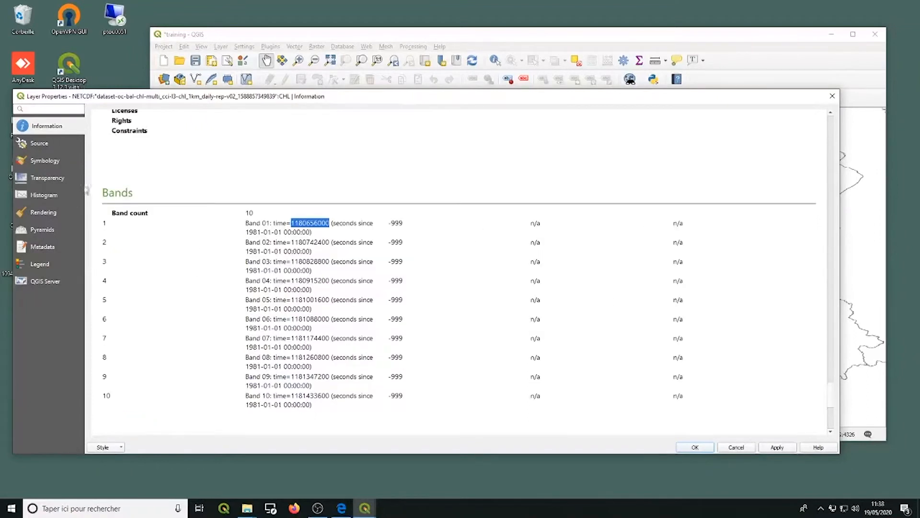
- Show the chlorophyll layer's symbology settings and narrow the dialog so the map is visible beside it
{"action": "left_click", "coordinate": [48, 165]}
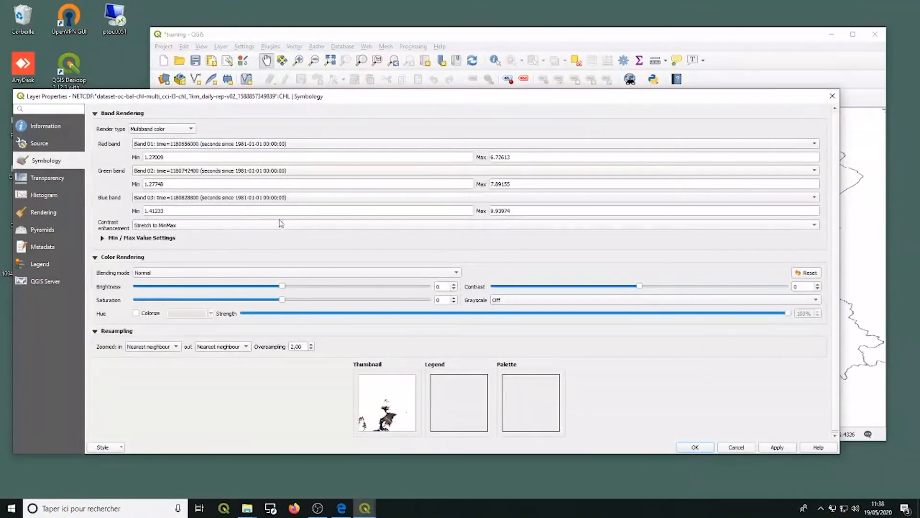
{"action": "left_click_drag", "start_coordinate": [309, 100], "coordinate": [321, 96]}
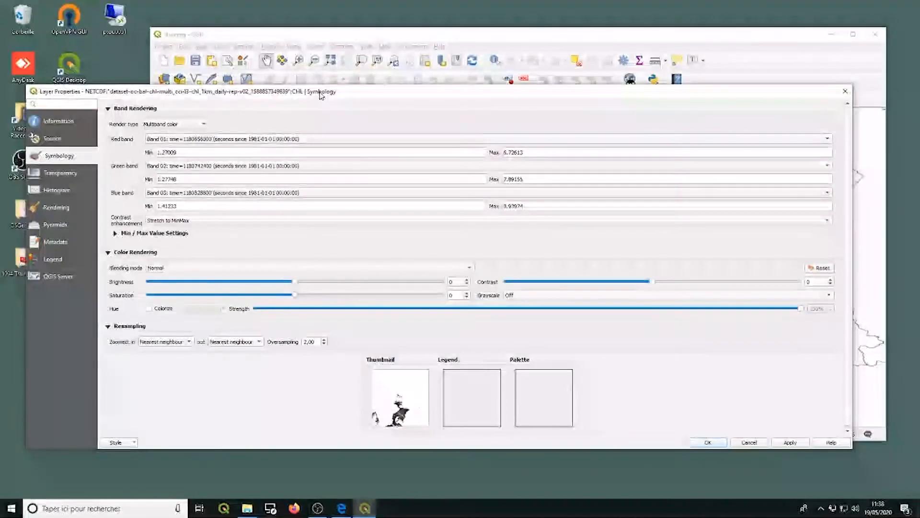
{"action": "left_click_drag", "start_coordinate": [854, 262], "coordinate": [414, 211]}
{"action": "left_click_drag", "start_coordinate": [257, 95], "coordinate": [247, 96]}
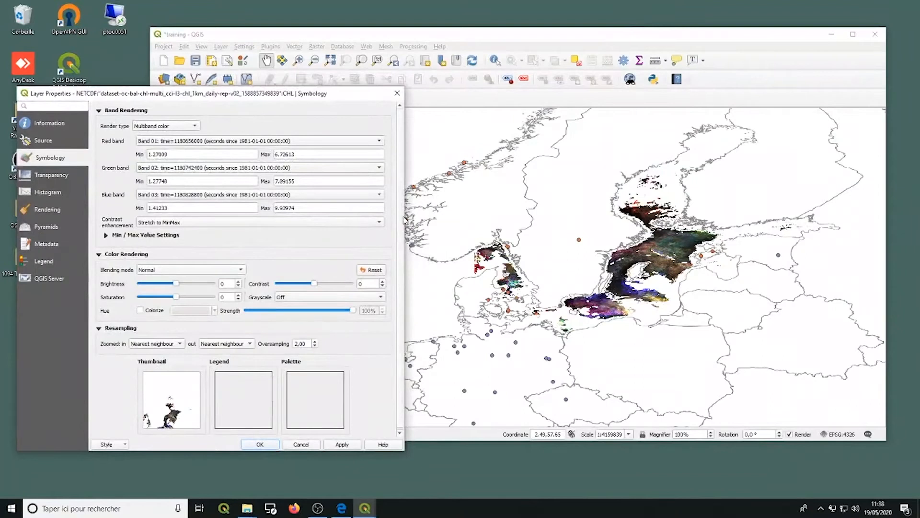
- Set the chlorophyll layer's render type to Singleband pseudocolor and open the choice of bands
{"action": "left_click", "coordinate": [167, 127]}
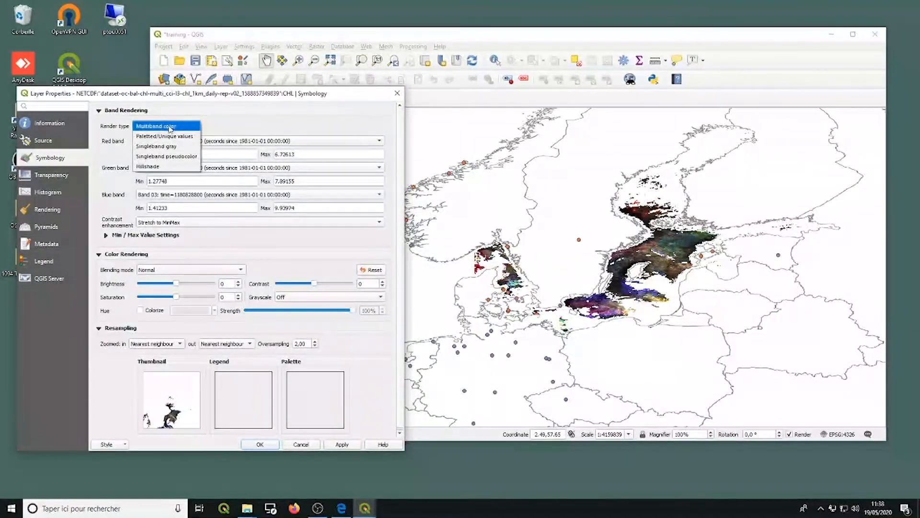
{"action": "left_click", "coordinate": [168, 156]}
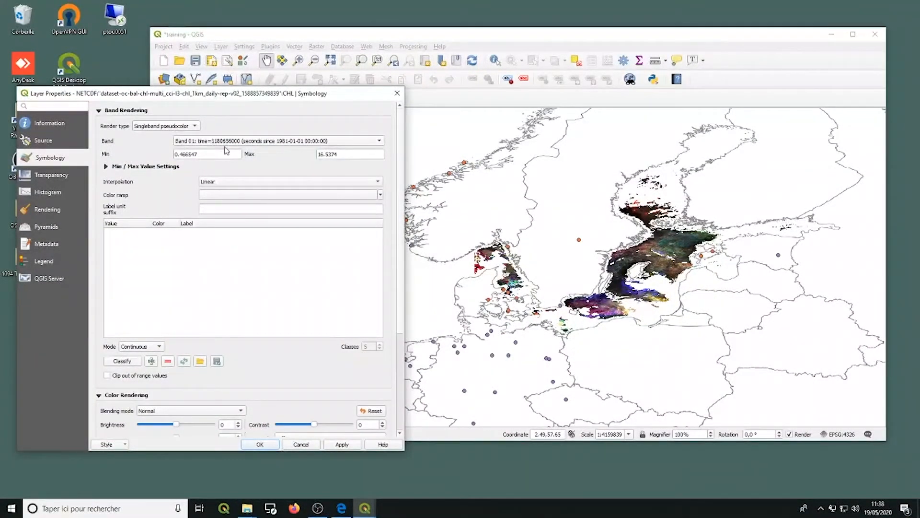
{"action": "left_click", "coordinate": [232, 144]}
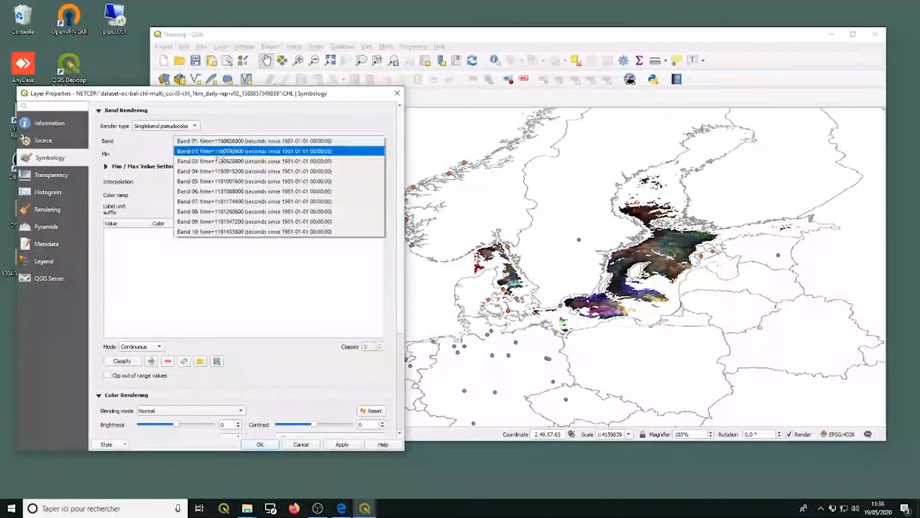